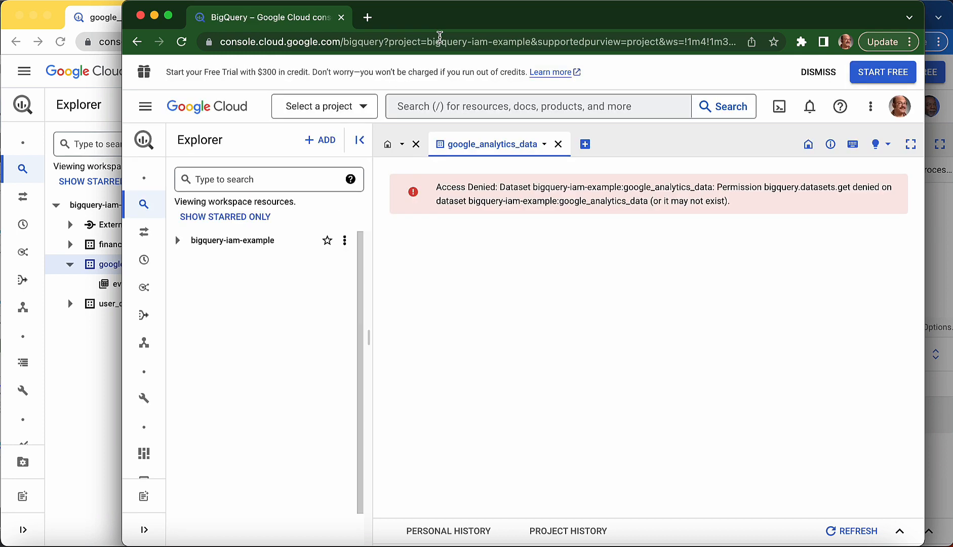
# Switch to the administrator's yellow-themed browser window and check which account is signed in there
pyautogui.moveTo(136, 324)
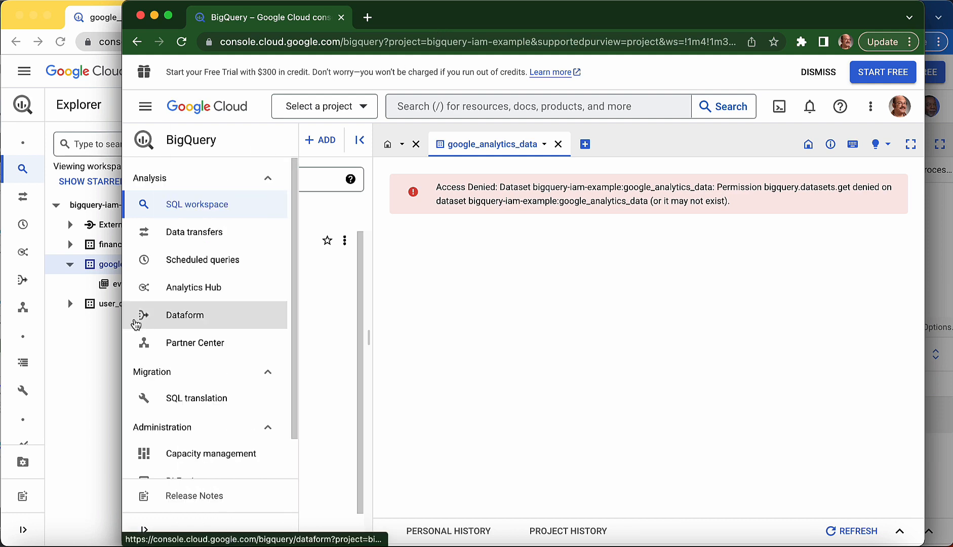
pyautogui.click(92, 372)
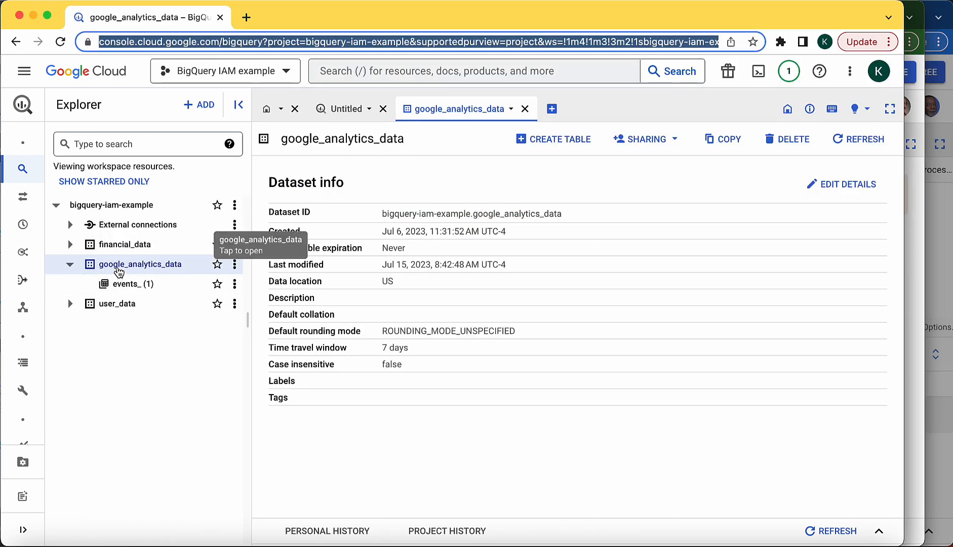
pyautogui.click(879, 71)
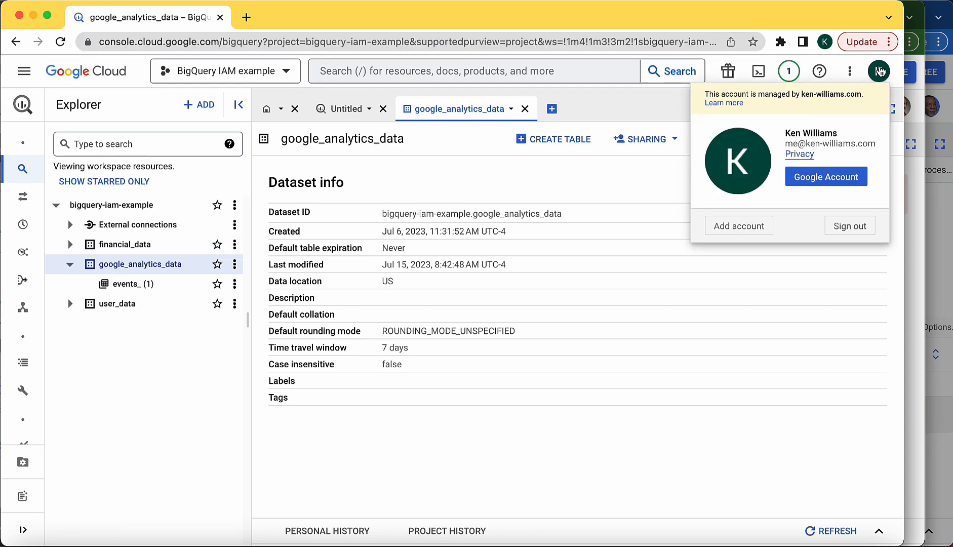
pyautogui.click(458, 430)
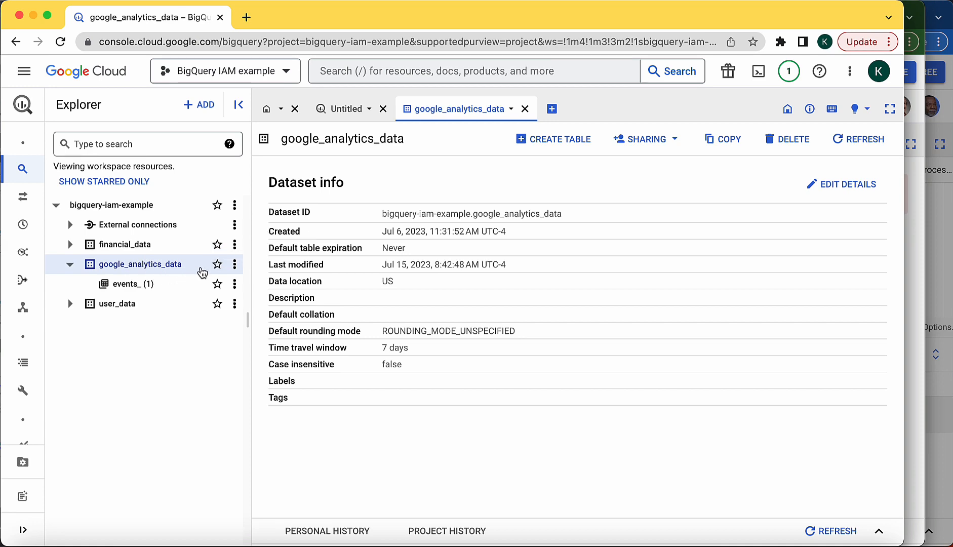
# Share the google_analytics_data dataset and enter the restricted user's e-mail address as a new principal
pyautogui.click(235, 266)
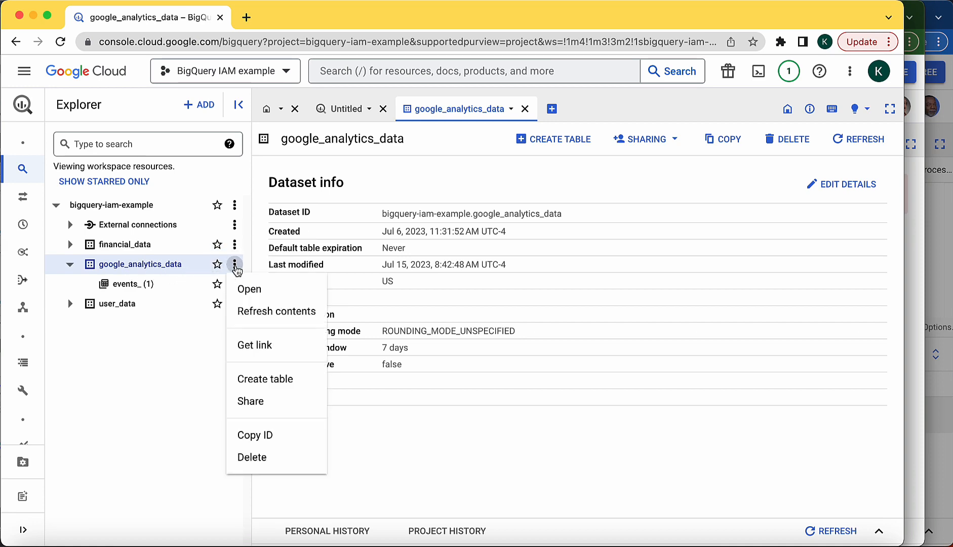
pyautogui.click(251, 401)
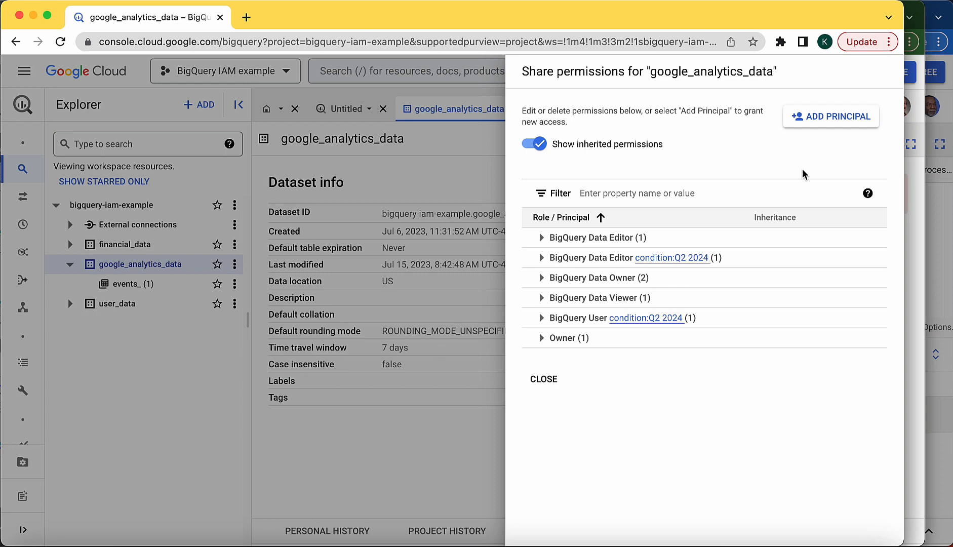
pyautogui.click(833, 127)
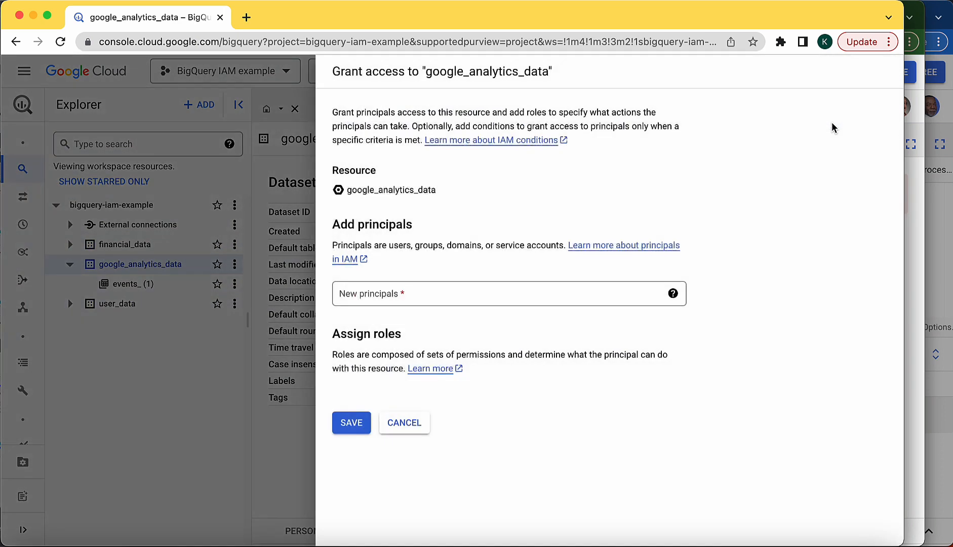
pyautogui.click(363, 293)
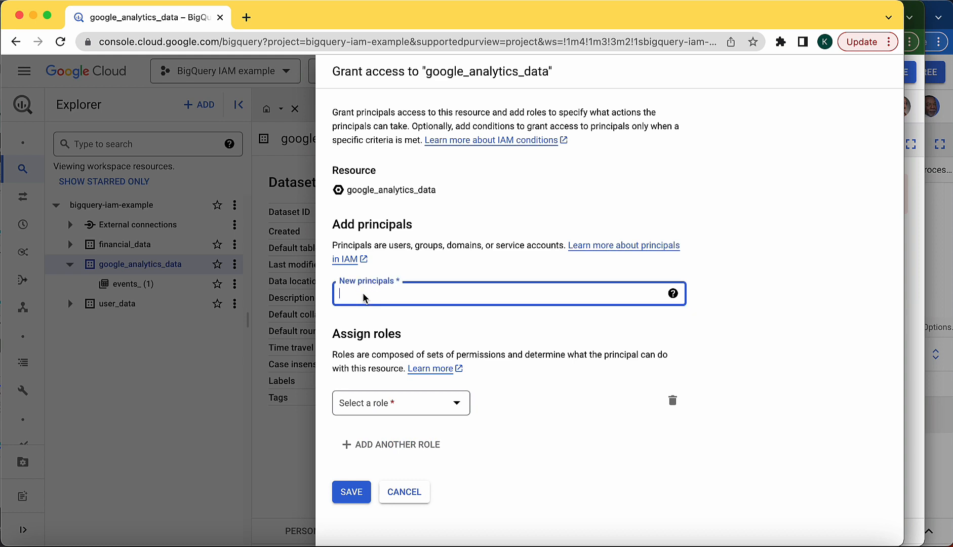
pyautogui.write('tobias')
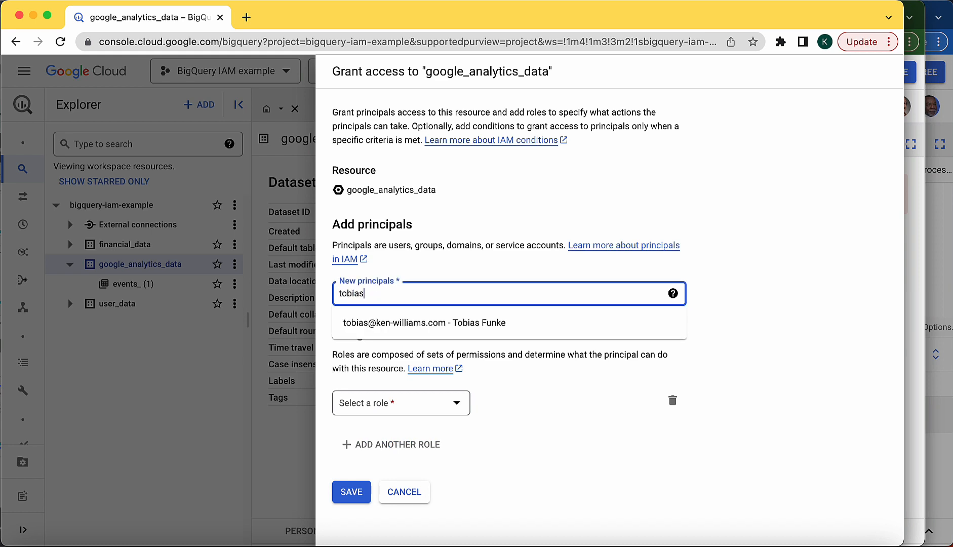
pyautogui.press('Down')
pyautogui.press('Return')
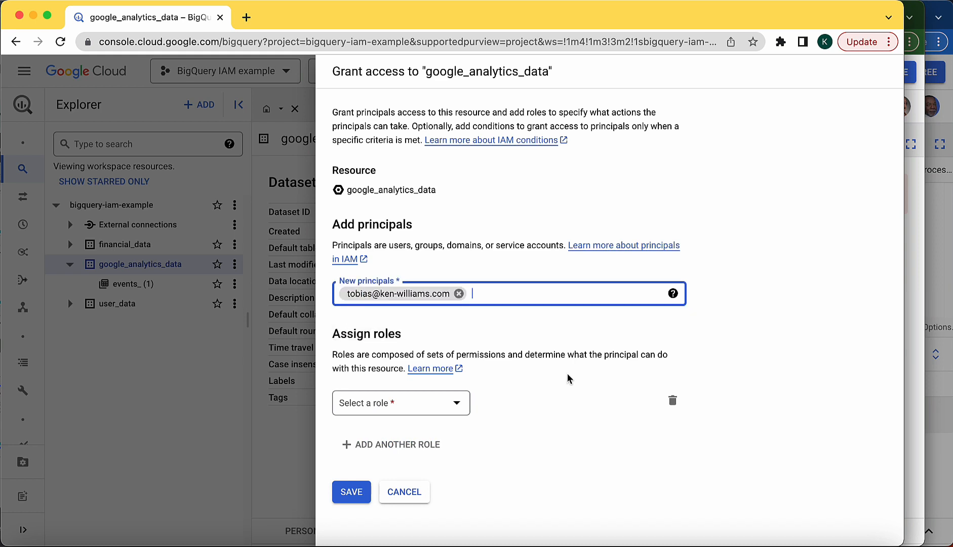
# Assign the BigQuery Data Editor and BigQuery User roles to the new principal, save the access grant and close the share permissions
pyautogui.click(456, 403)
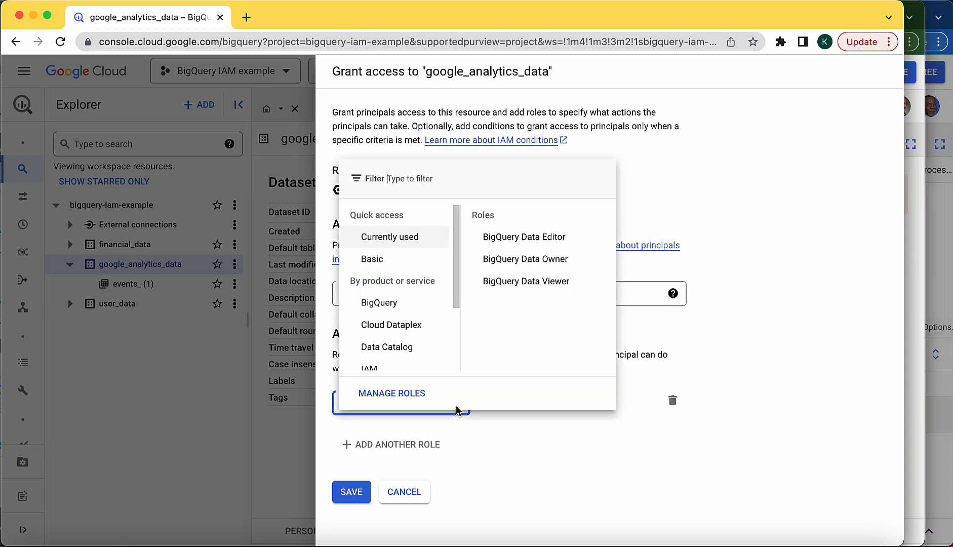
pyautogui.click(379, 302)
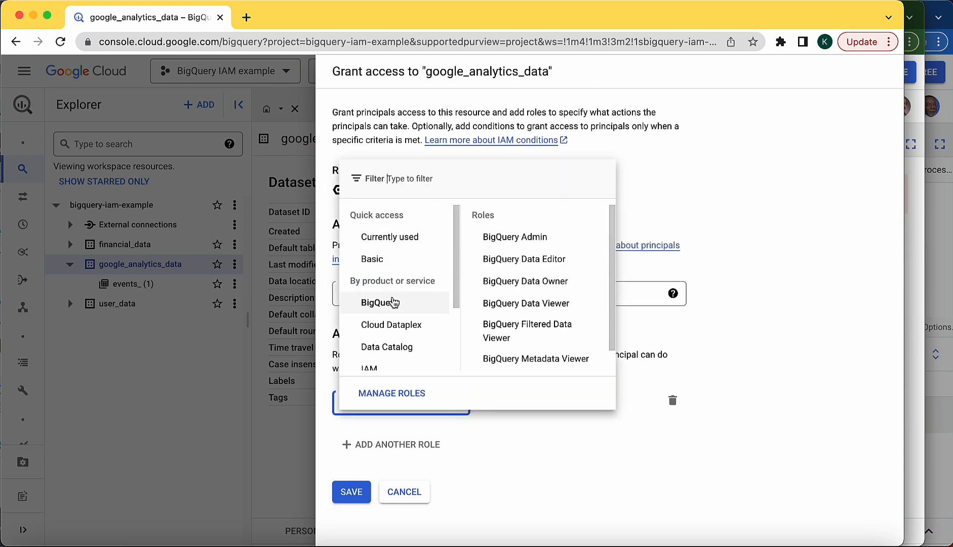
pyautogui.click(531, 261)
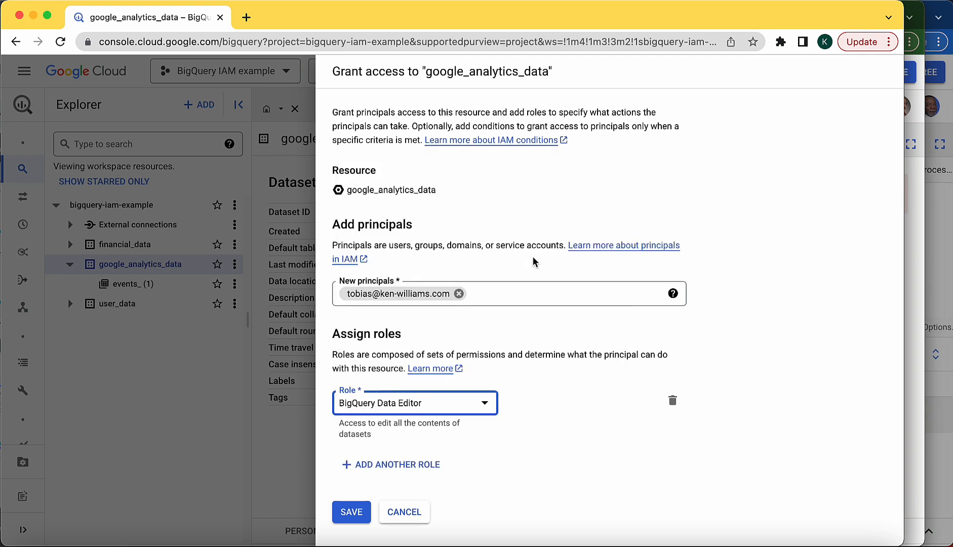
pyautogui.click(421, 462)
pyautogui.click(413, 472)
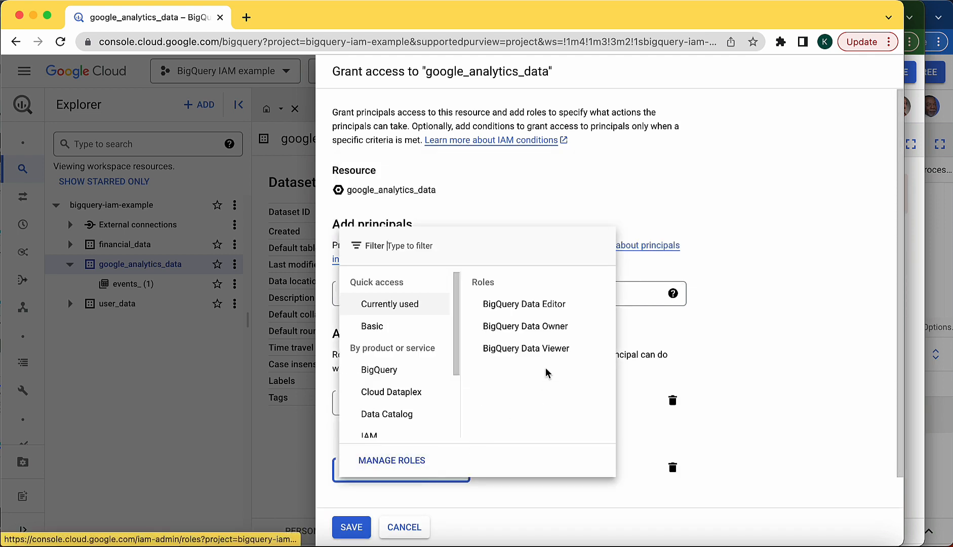
pyautogui.click(420, 369)
pyautogui.scroll(-1, 528, 385)
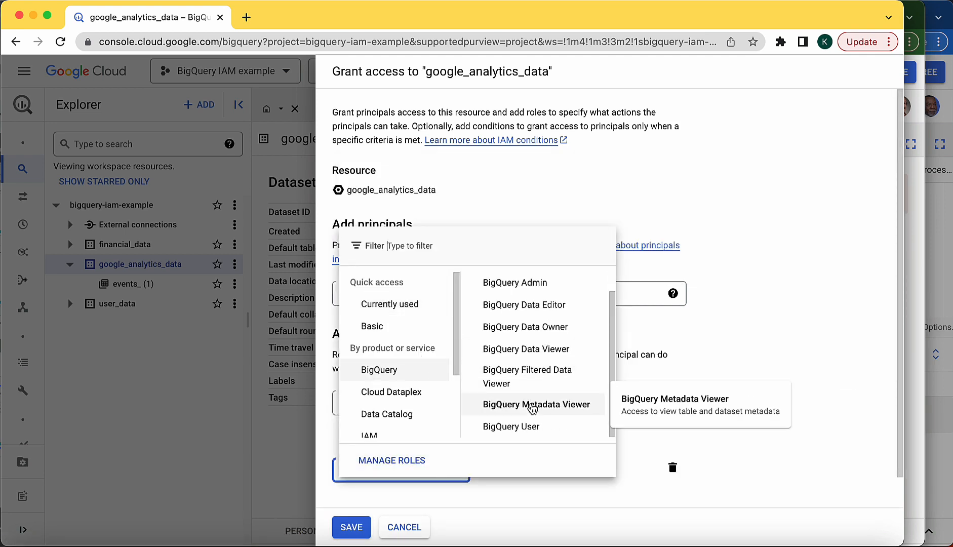
pyautogui.click(524, 426)
pyautogui.scroll(-2, 549, 431)
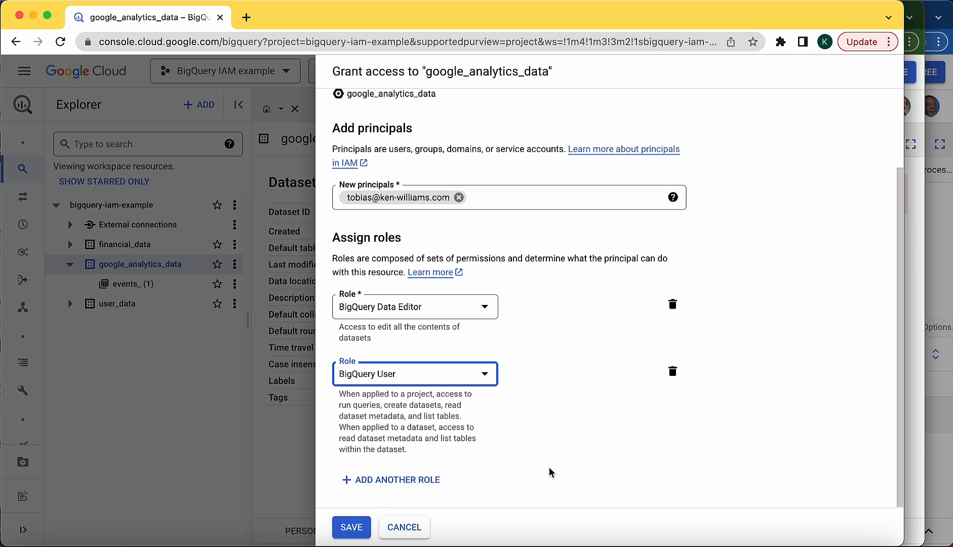
pyautogui.click(349, 527)
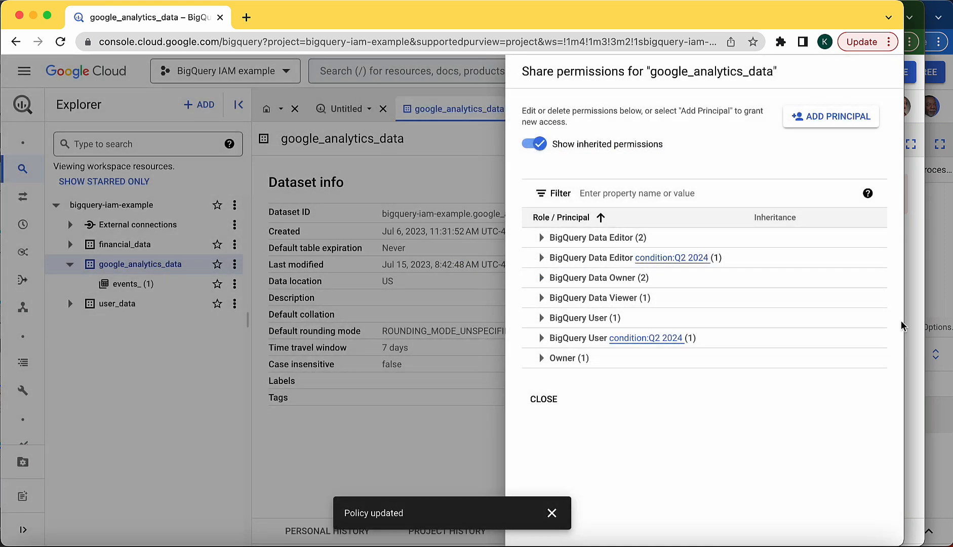
pyautogui.click(545, 401)
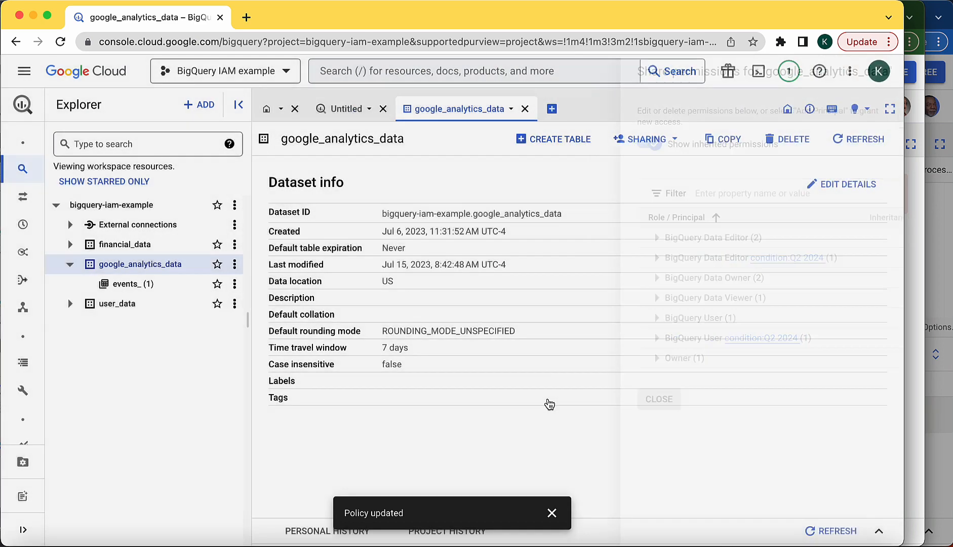
# Reload the restricted user's green-themed BigQuery window and open the events_ table in the google_analytics_data dataset
pyautogui.click(917, 239)
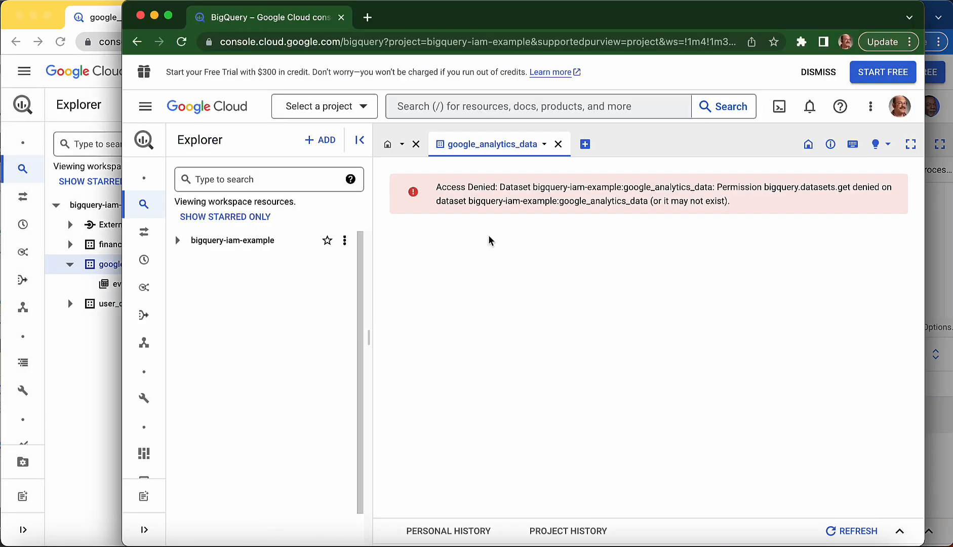
pyautogui.click(181, 42)
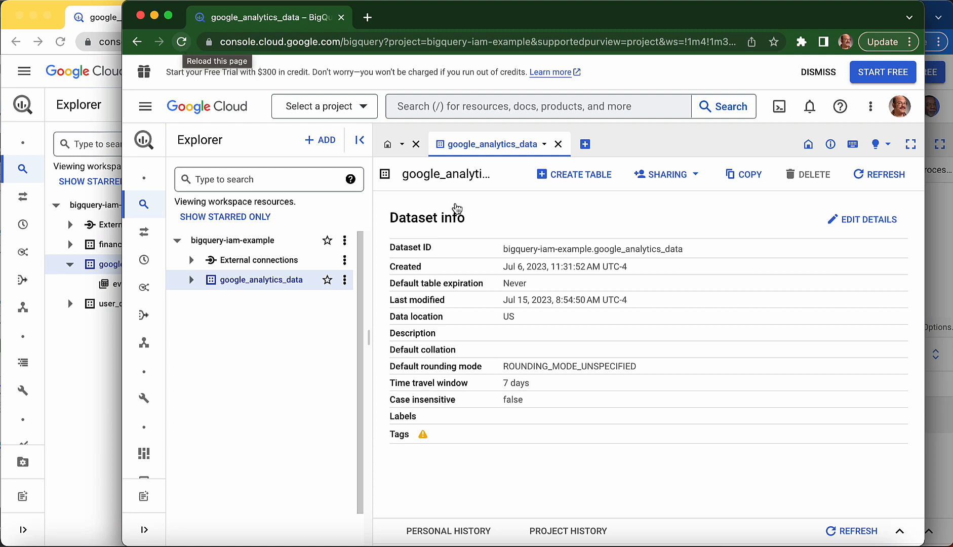
pyautogui.click(192, 281)
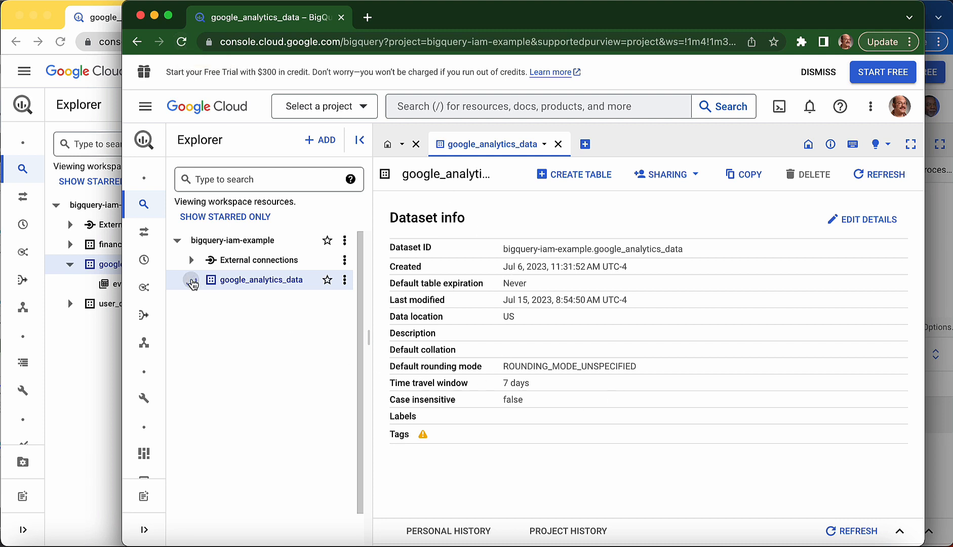
pyautogui.click(242, 300)
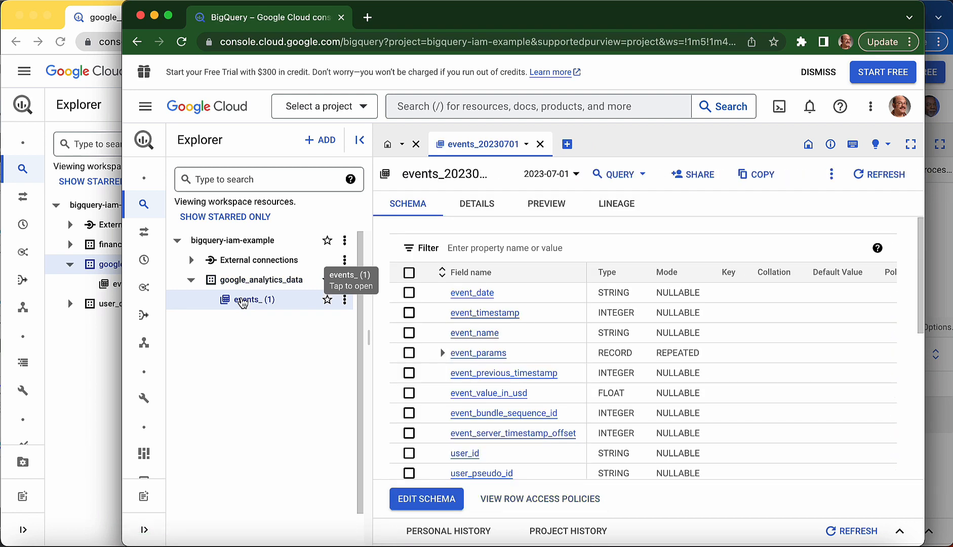
# Create a query on events_20230701 in a new tab that selects event_name, and try to run it
pyautogui.click(628, 178)
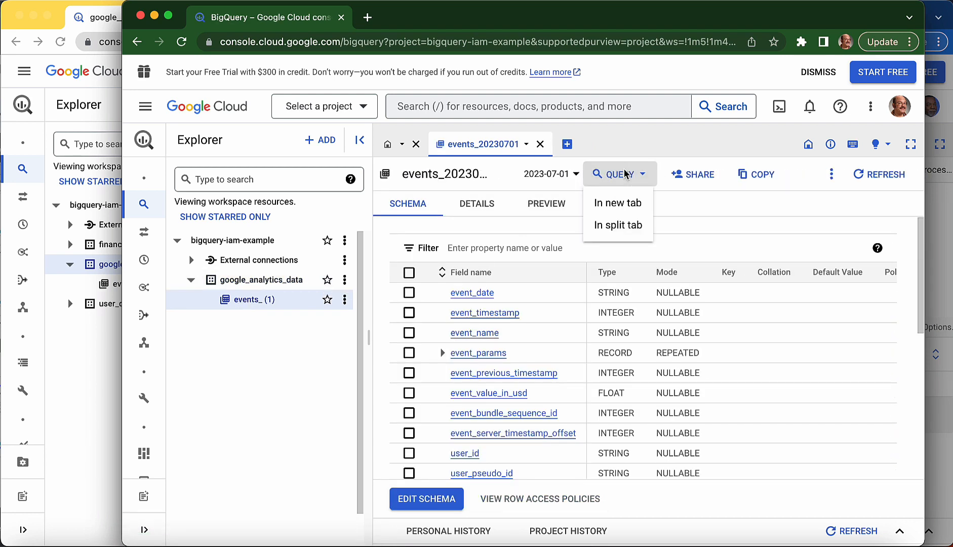
pyautogui.click(616, 204)
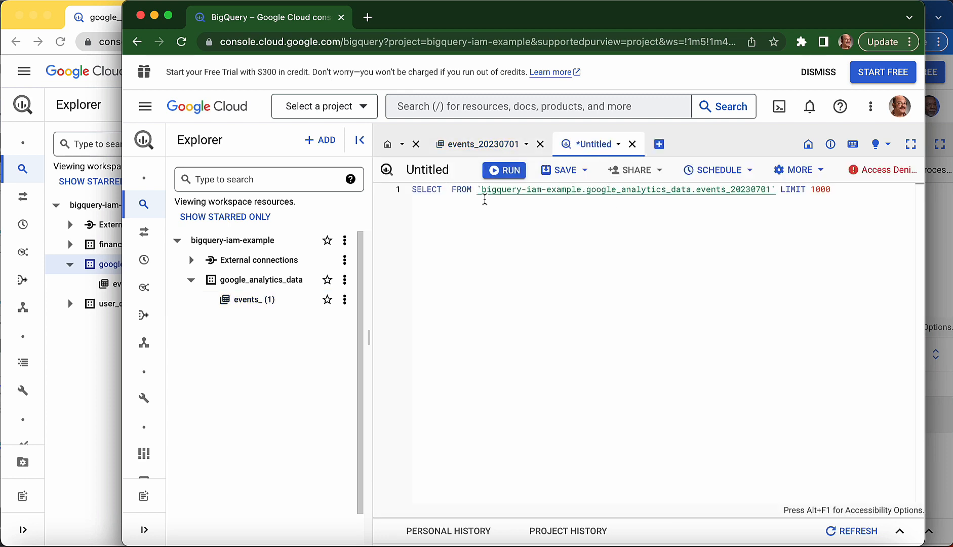
pyautogui.press('Return')
pyautogui.press('Left')
pyautogui.press('BackSpace')
pyautogui.press('Return')
pyautogui.press('Tab')
pyautogui.write('event')
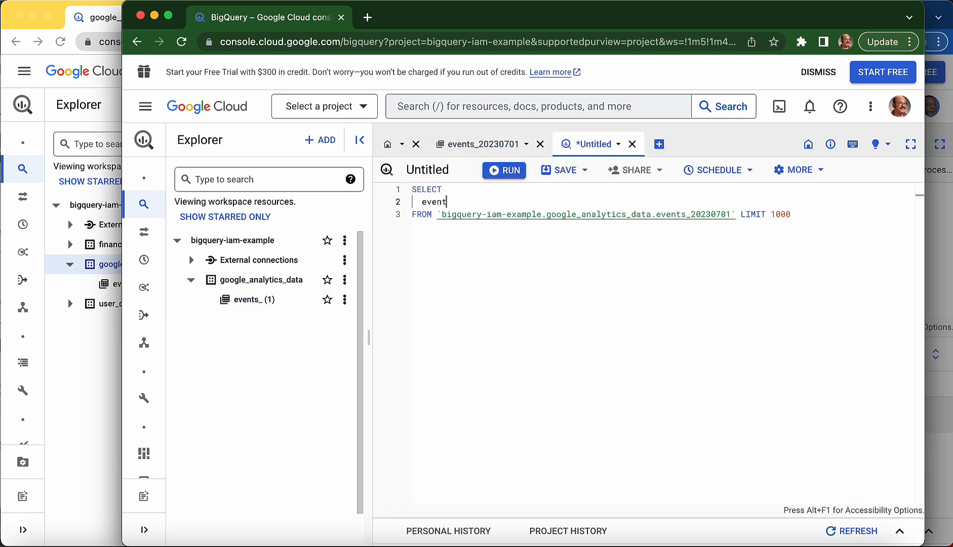
pyautogui.write('_name')
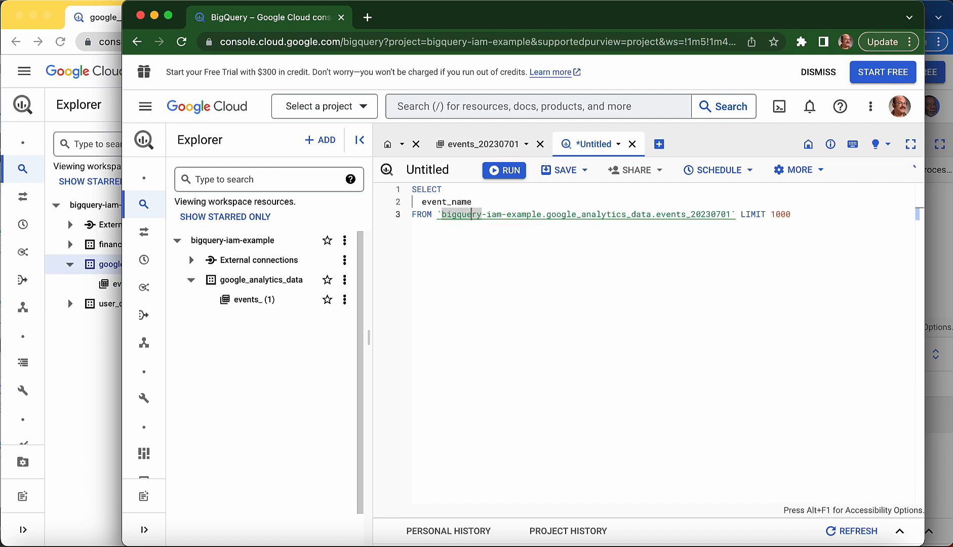
pyautogui.click(511, 171)
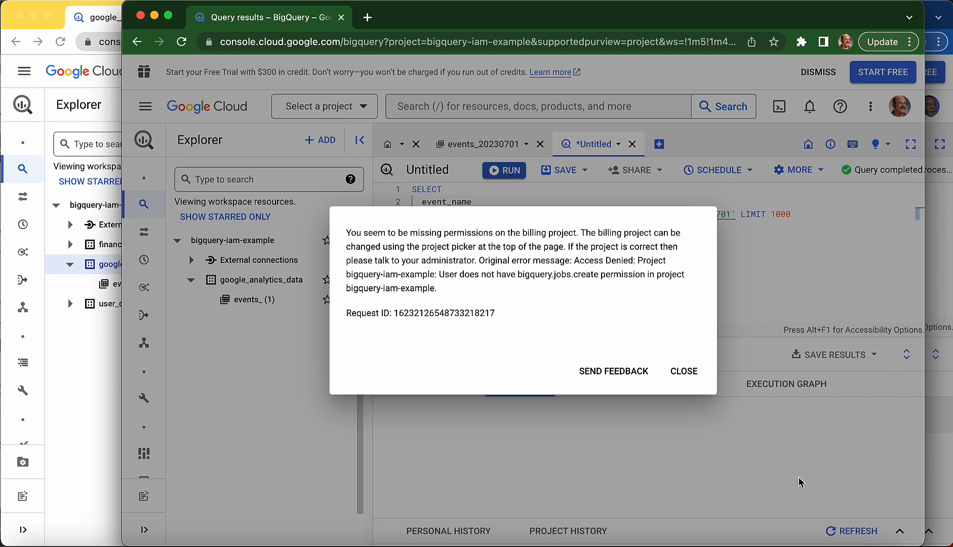
pyautogui.click(683, 371)
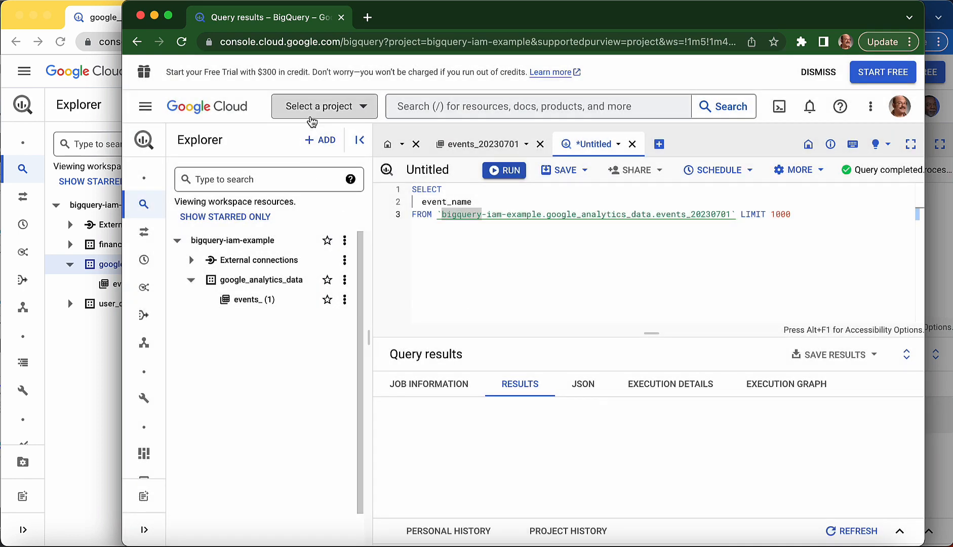
# Examine which projects the restricted user can select, checking recent, starred and all resources with and without the organization
pyautogui.click(101, 373)
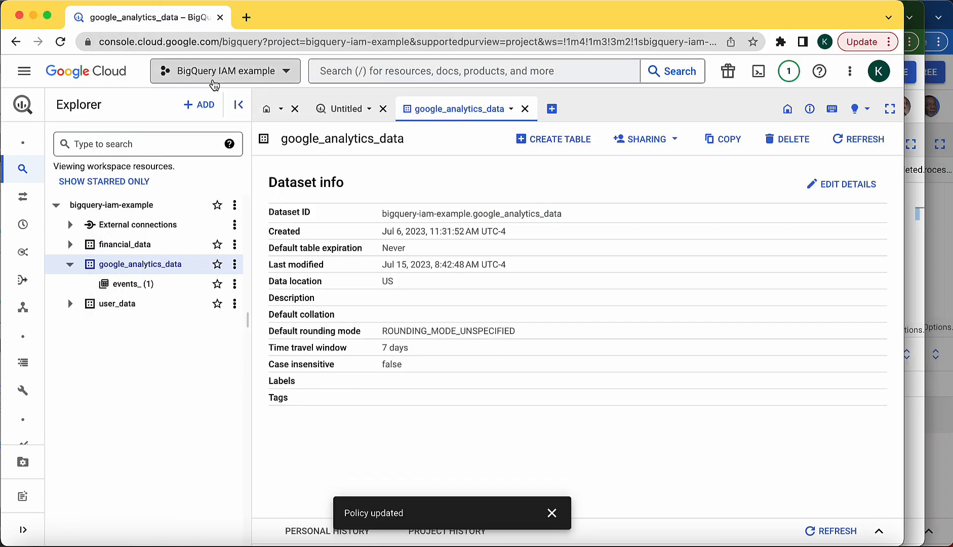
pyautogui.click(911, 12)
pyautogui.click(342, 108)
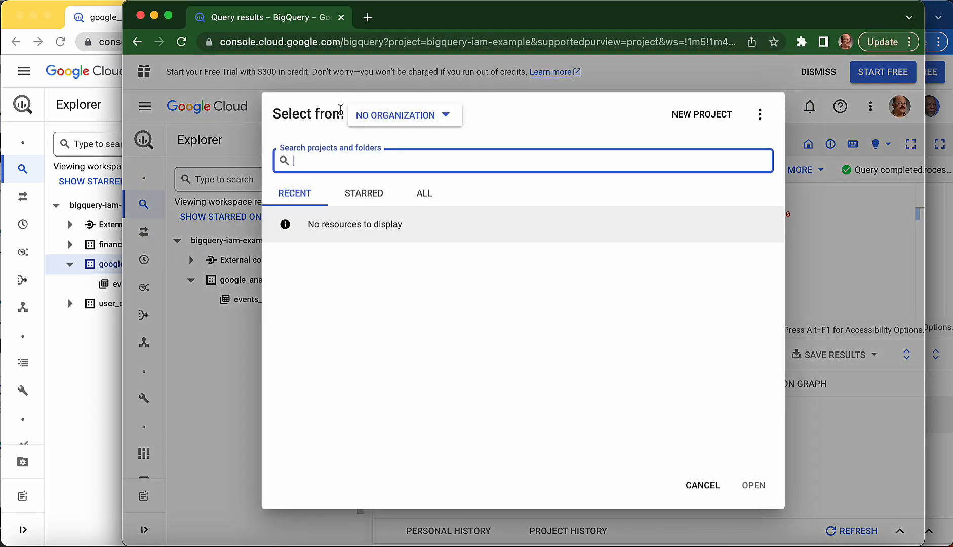
pyautogui.click(360, 195)
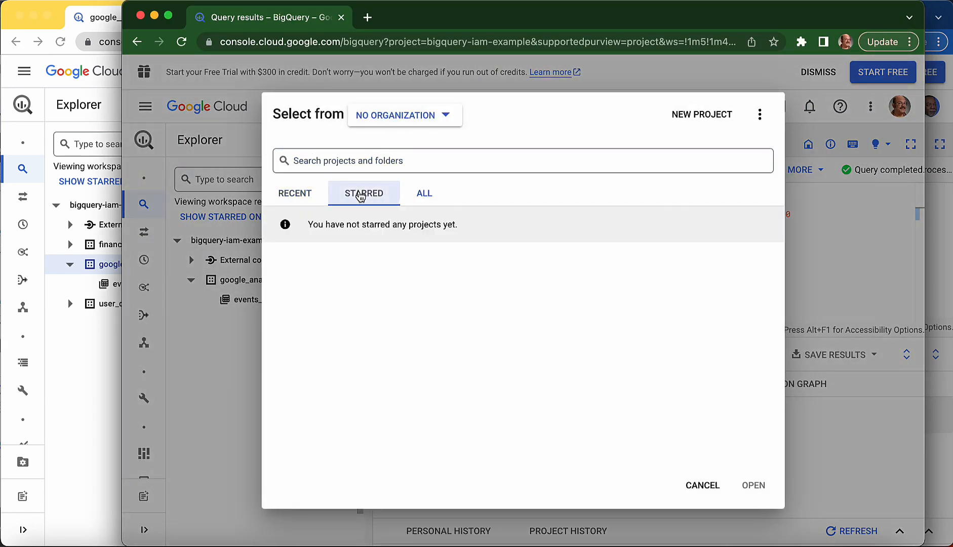
pyautogui.click(428, 195)
pyautogui.click(436, 116)
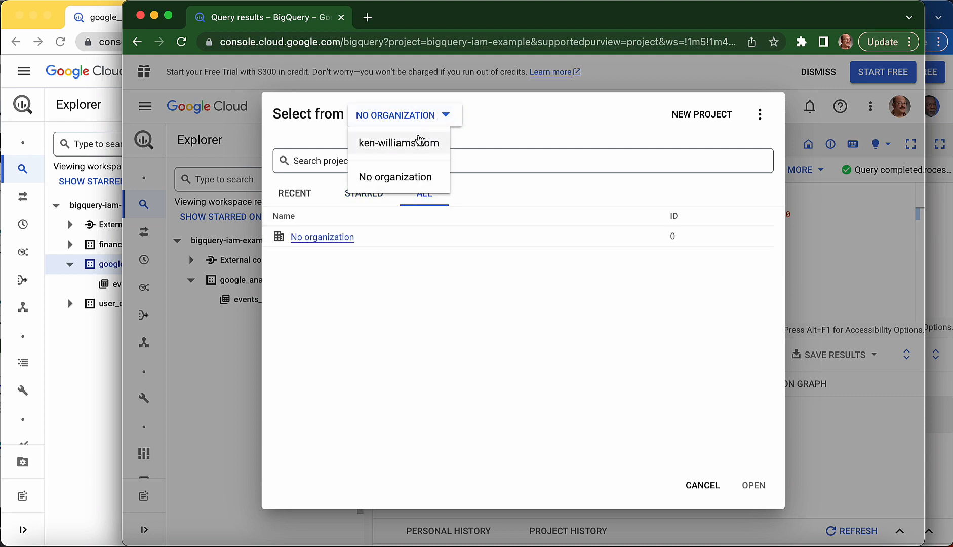
pyautogui.click(426, 139)
pyautogui.click(371, 199)
pyautogui.click(300, 199)
pyautogui.click(421, 196)
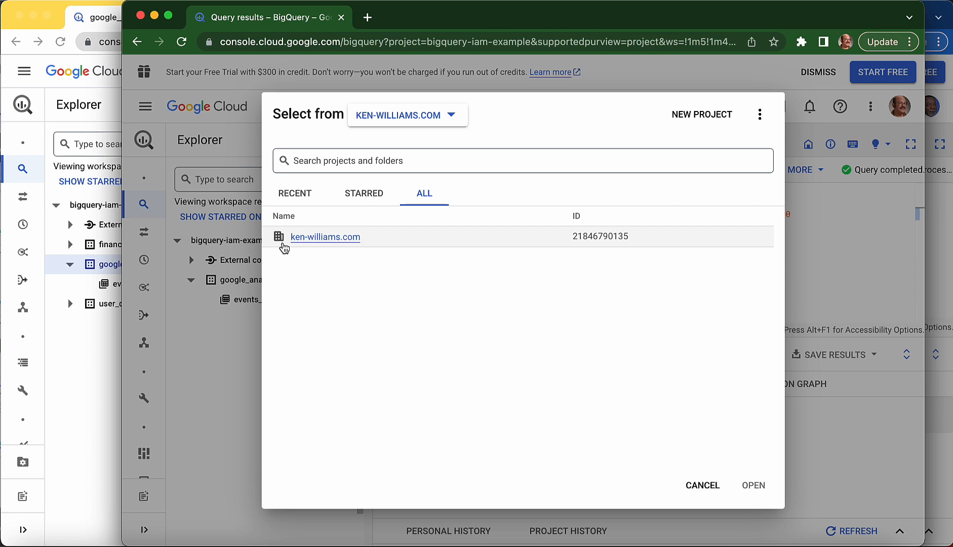
# Switch to the administrator's window and list the projects available to that account for comparison
pyautogui.click(90, 390)
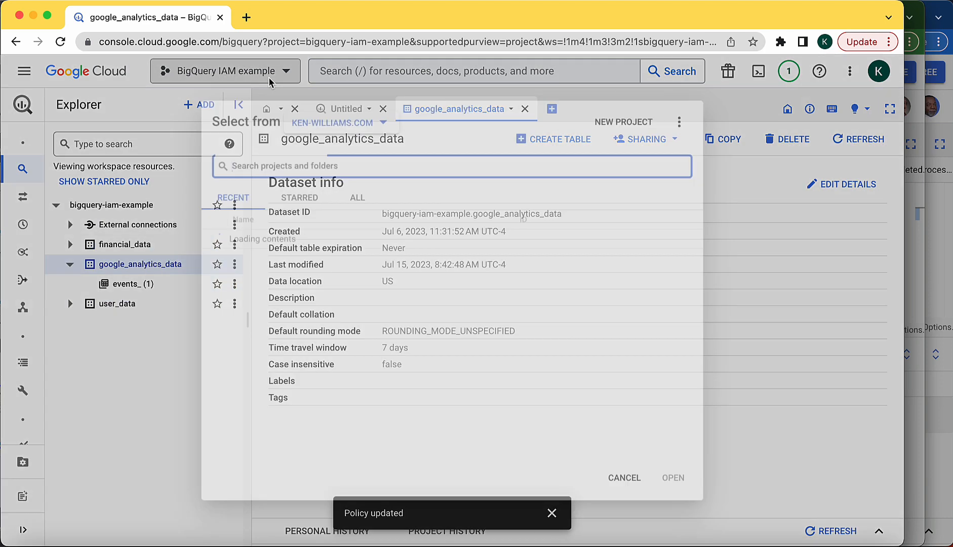
pyautogui.click(278, 73)
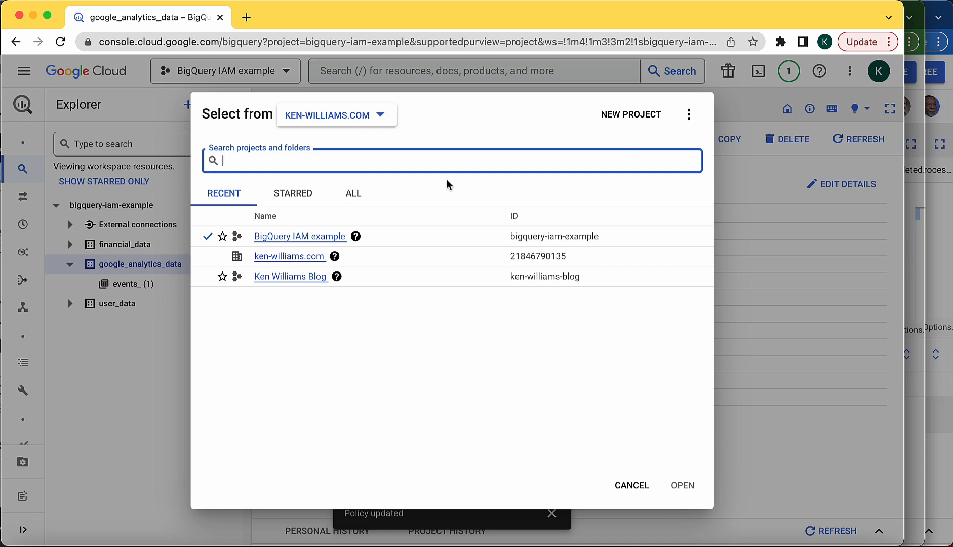
# Create a new project named bigquery-bi-billing in the organization, charged to My Billing Account
pyautogui.click(630, 115)
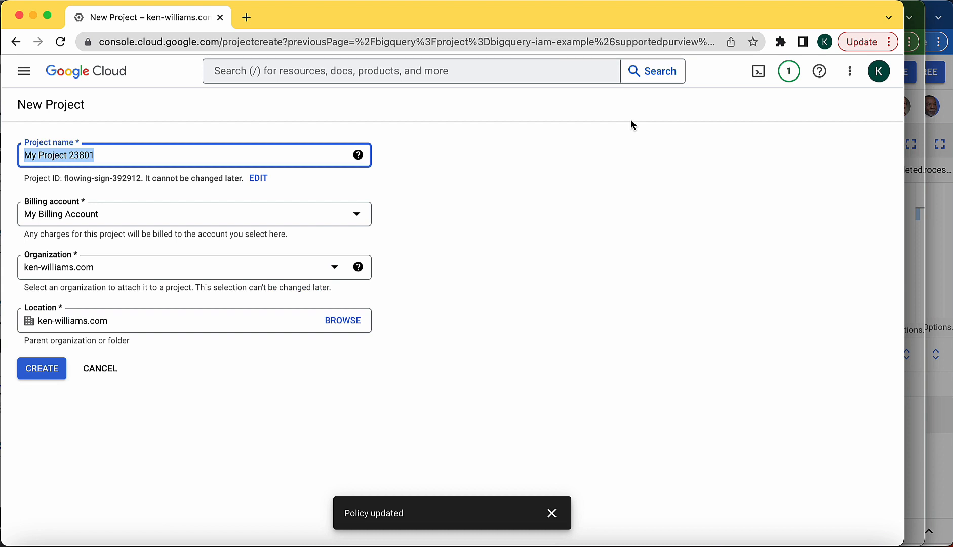
pyautogui.write('bigq')
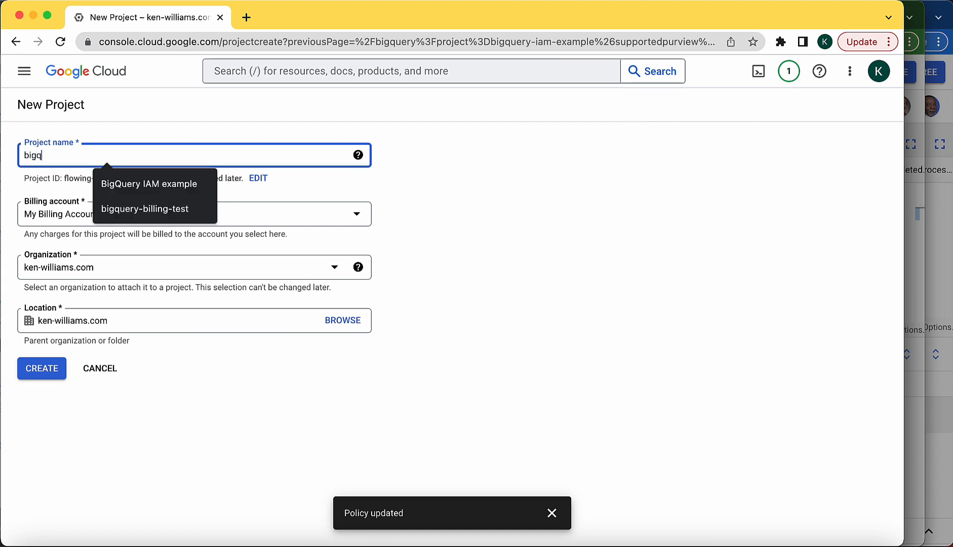
pyautogui.write('uery-bi-billing')
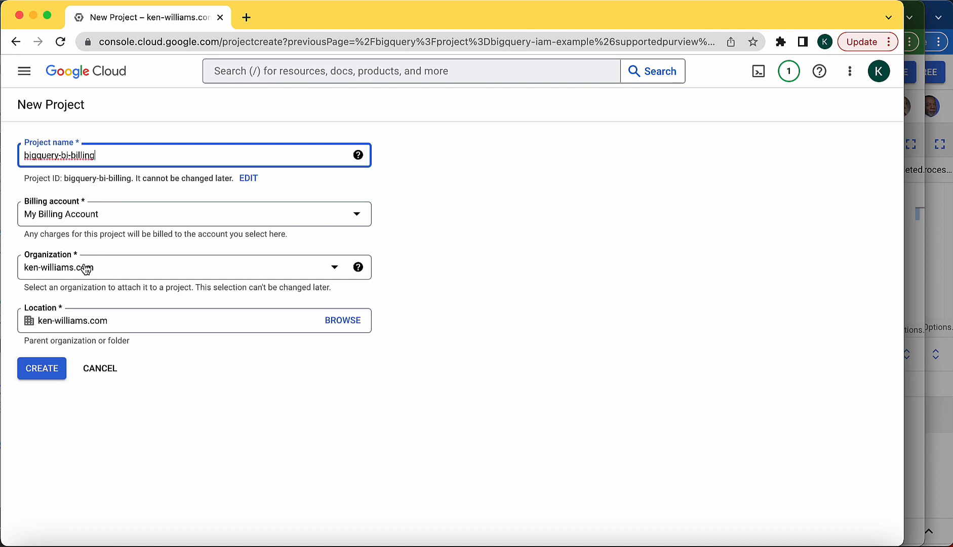
pyautogui.click(41, 370)
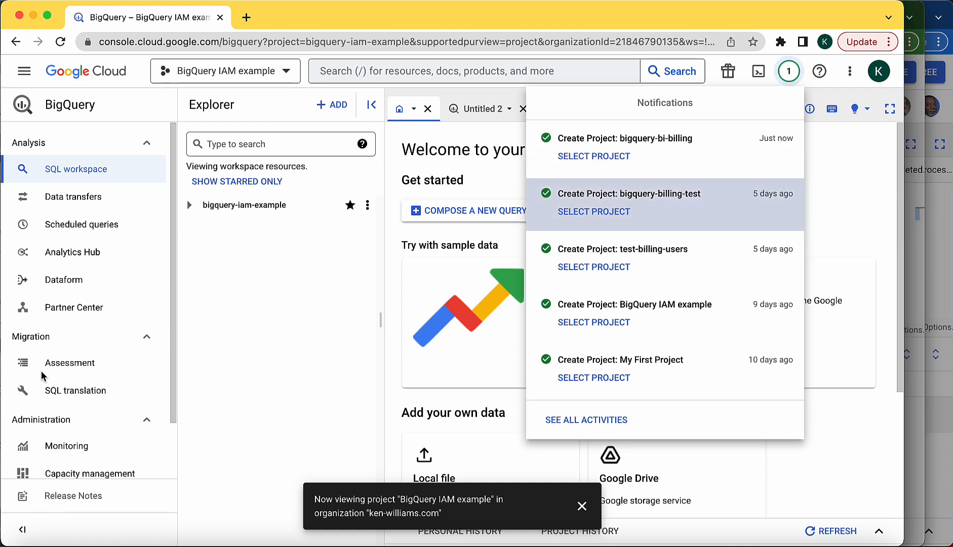
# Select the newly created bigquery-bi-billing project and expand its resources in the explorer
pyautogui.click(591, 158)
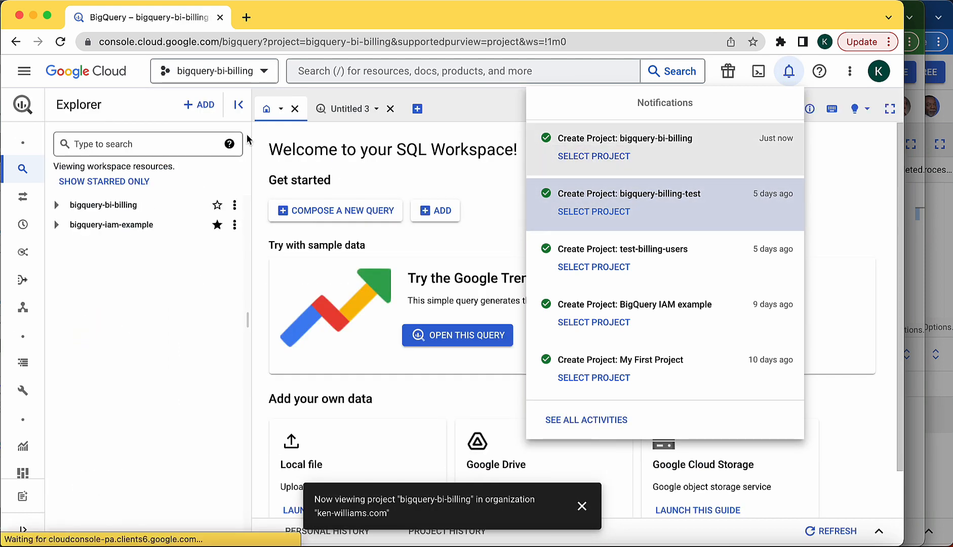
pyautogui.click(190, 351)
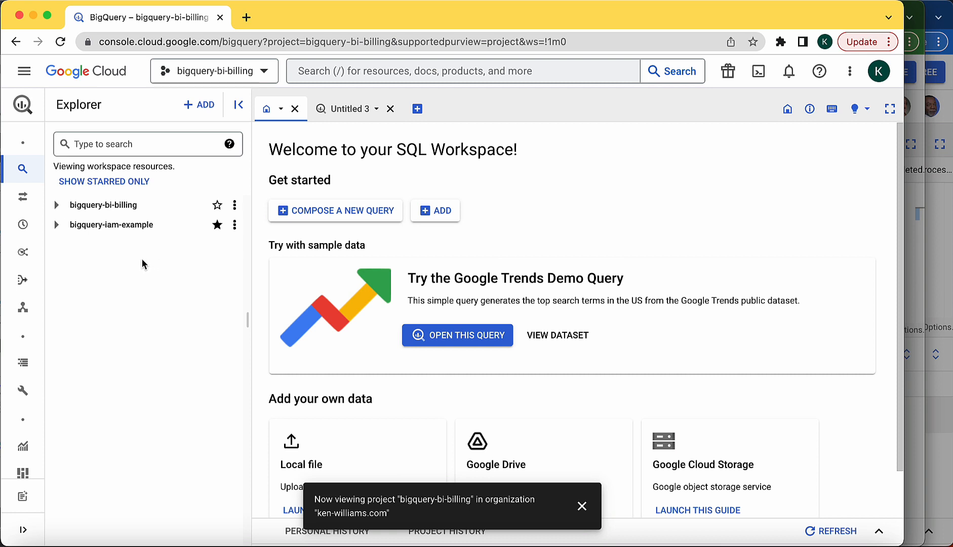
pyautogui.click(57, 206)
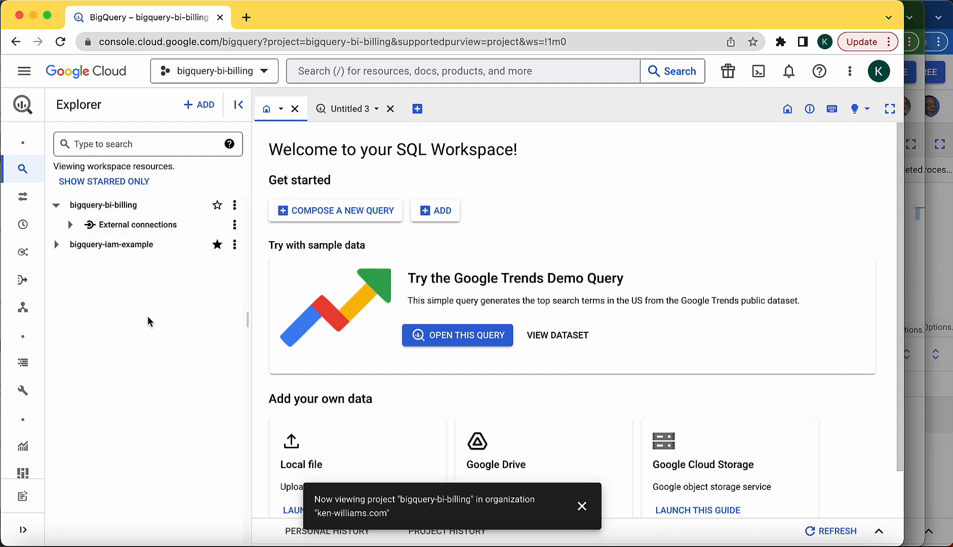
# In the IAM permissions of bigquery-bi-billing, start an access grant with the restricted user's e-mail as the principal
pyautogui.click(24, 72)
pyautogui.moveTo(96, 210)
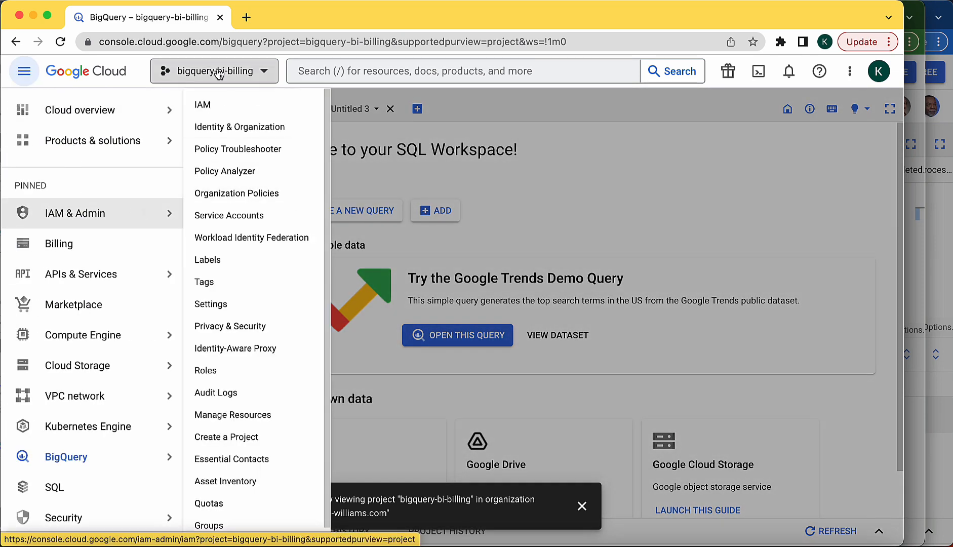
pyautogui.click(205, 107)
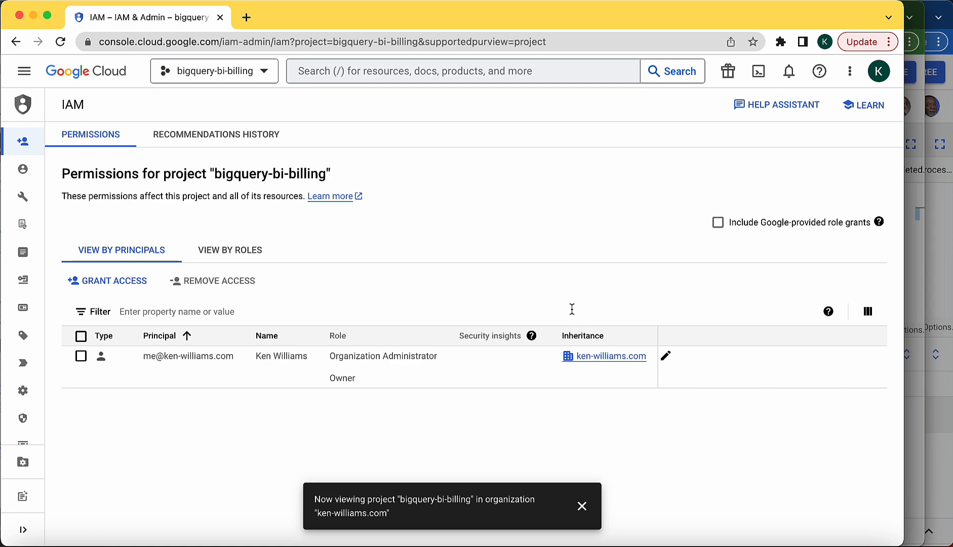
pyautogui.click(122, 281)
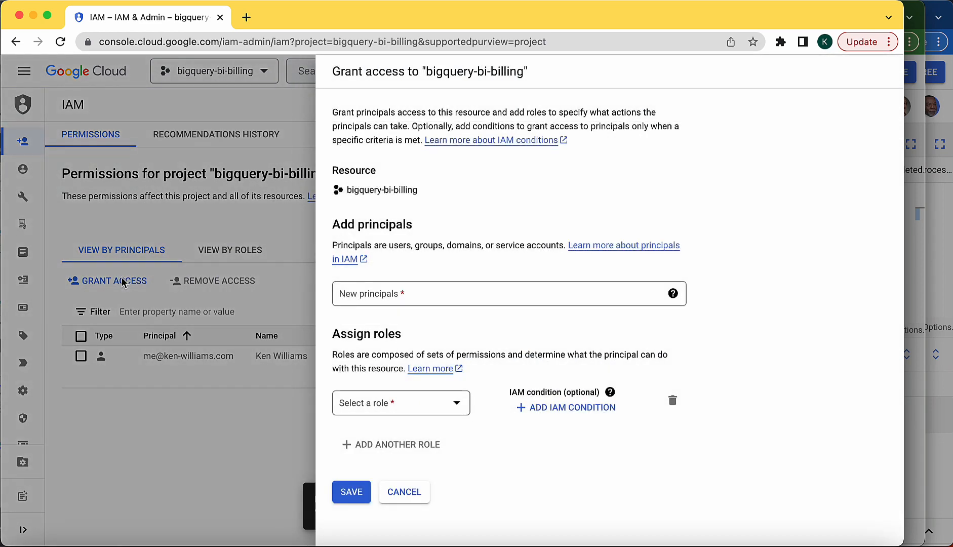
pyautogui.click(393, 298)
pyautogui.write('tob')
pyautogui.press('Down')
pyautogui.press('Return')
# Assign the BigQuery Data Editor role to the restricted user in the access grant
pyautogui.click(451, 401)
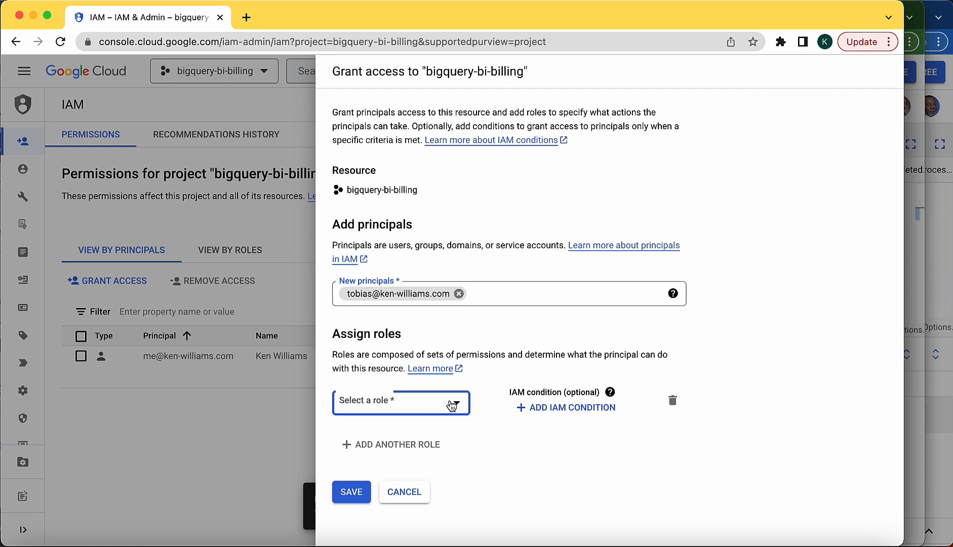
pyautogui.scroll(-8, 410, 338)
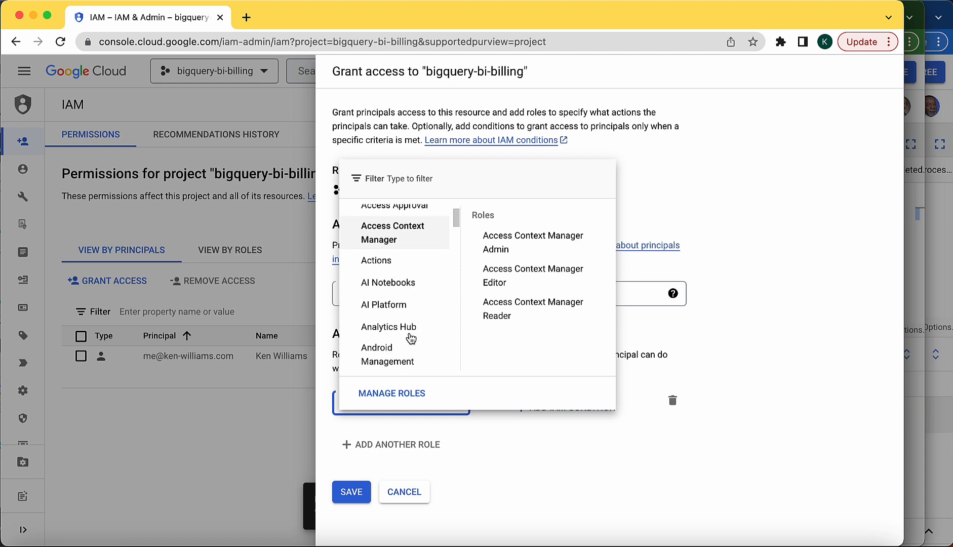
pyautogui.moveTo(400, 330)
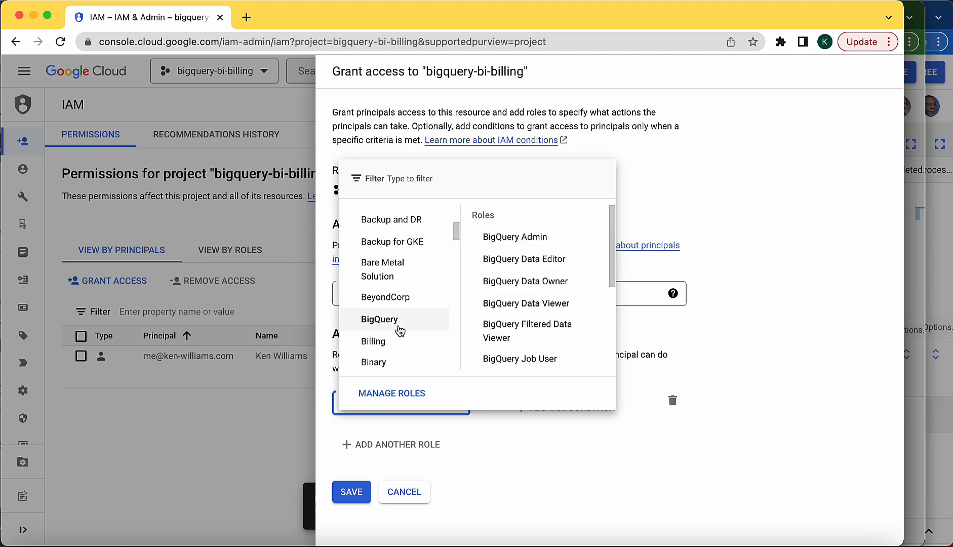
pyautogui.click(545, 258)
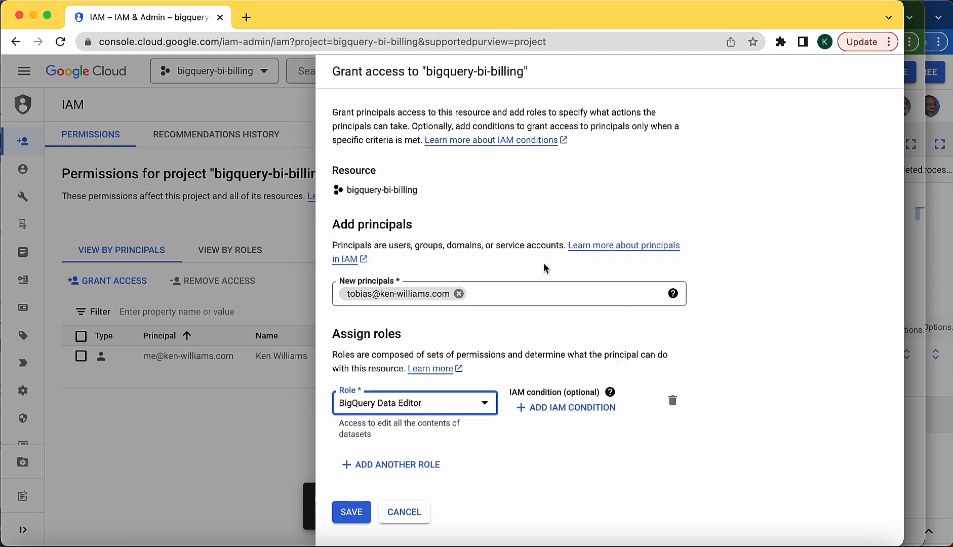
# Add BigQuery User as a second role in the access grant
pyautogui.click(380, 465)
pyautogui.click(438, 472)
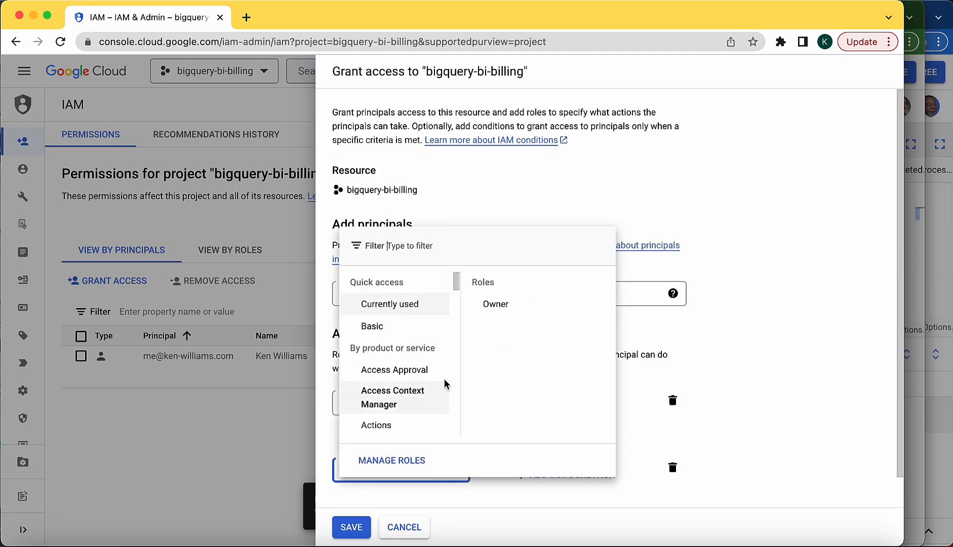
pyautogui.scroll(-5, 405, 400)
pyautogui.scroll(-3, 394, 389)
pyautogui.scroll(-3, 393, 385)
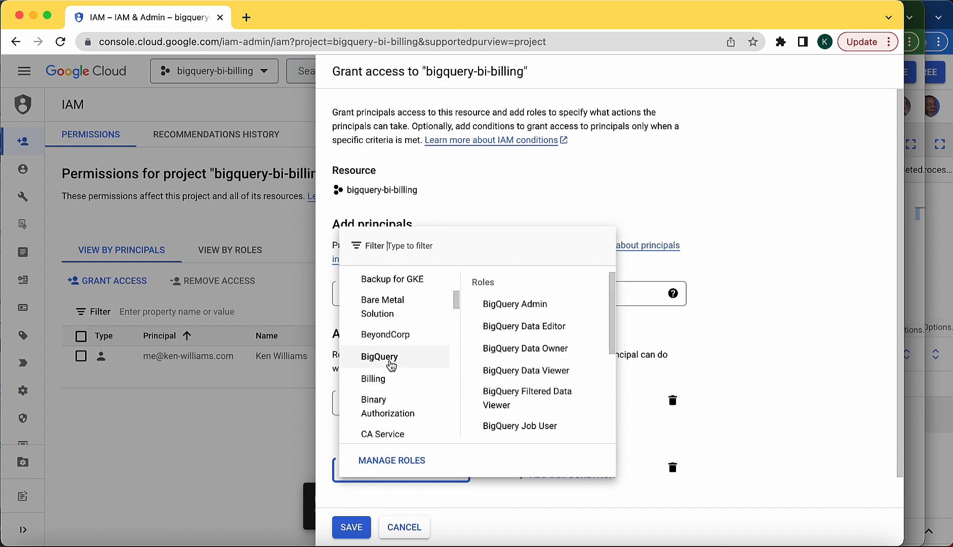
pyautogui.scroll(-3, 539, 368)
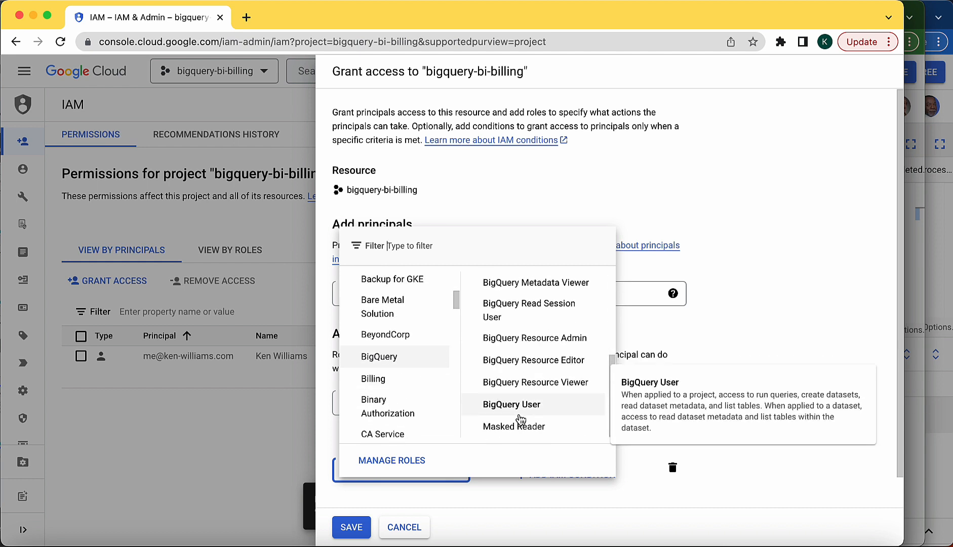
pyautogui.click(520, 409)
# Add an IAM condition titled "Q2 2024" to the BigQuery Data Editor role, using Expiring Access with the operator "by"
pyautogui.click(557, 407)
pyautogui.click(249, 150)
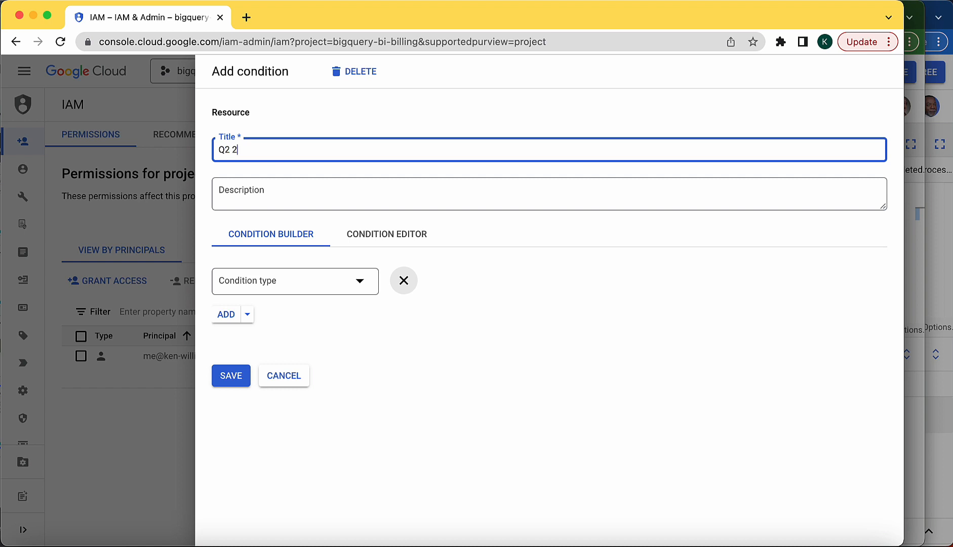
pyautogui.click(274, 279)
pyautogui.moveTo(385, 311)
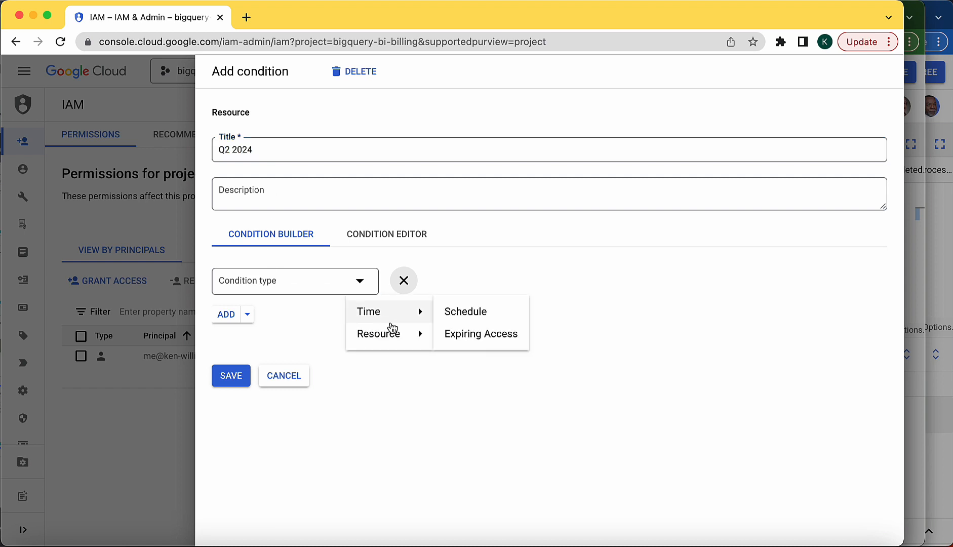
pyautogui.click(462, 335)
pyautogui.click(490, 281)
pyautogui.click(490, 289)
pyautogui.click(677, 281)
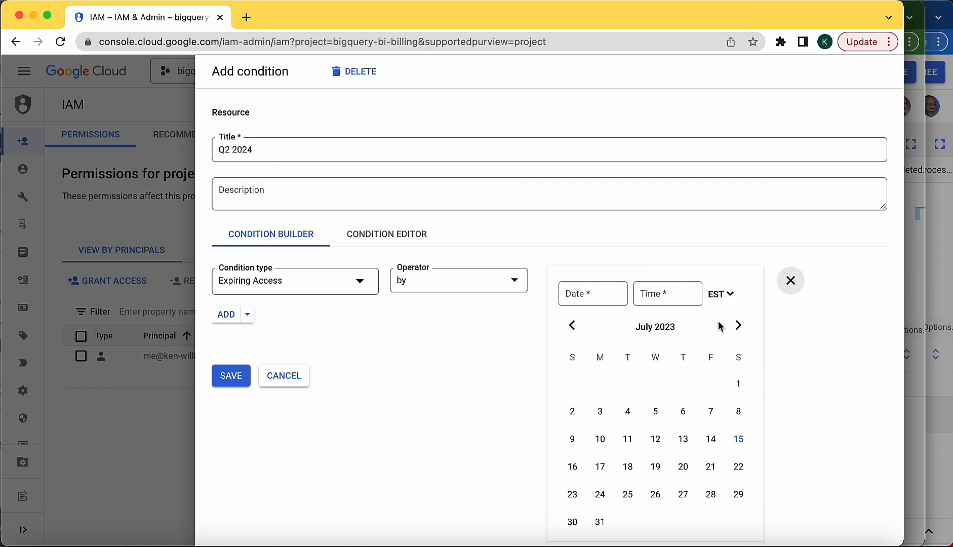
# Set the condition's expiry date to June 30, 2024, save the condition, and save the access grant
pyautogui.click(738, 325)
pyautogui.click(738, 325)
pyautogui.click(738, 325)
pyautogui.click(739, 325)
pyautogui.click(738, 325)
pyautogui.click(572, 325)
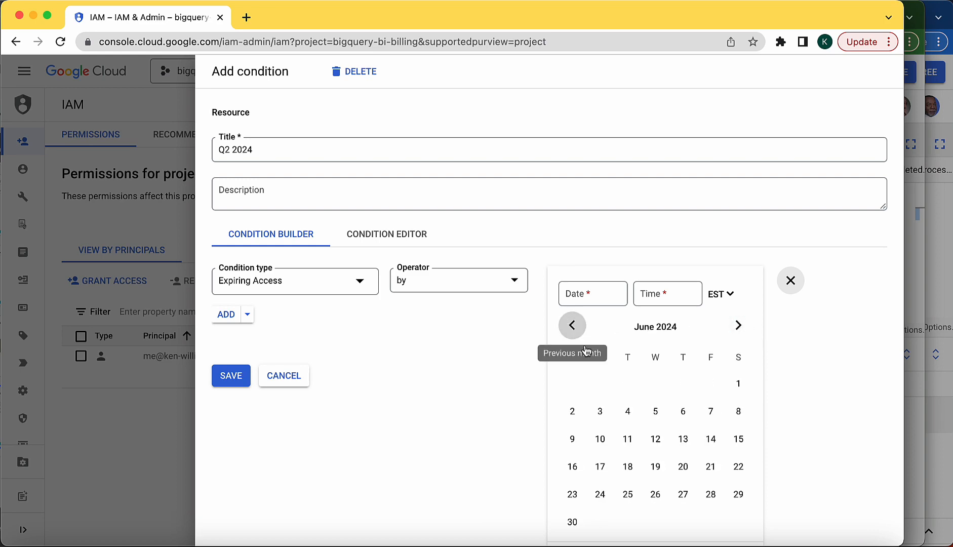
pyautogui.click(572, 521)
pyautogui.click(517, 502)
pyautogui.click(233, 376)
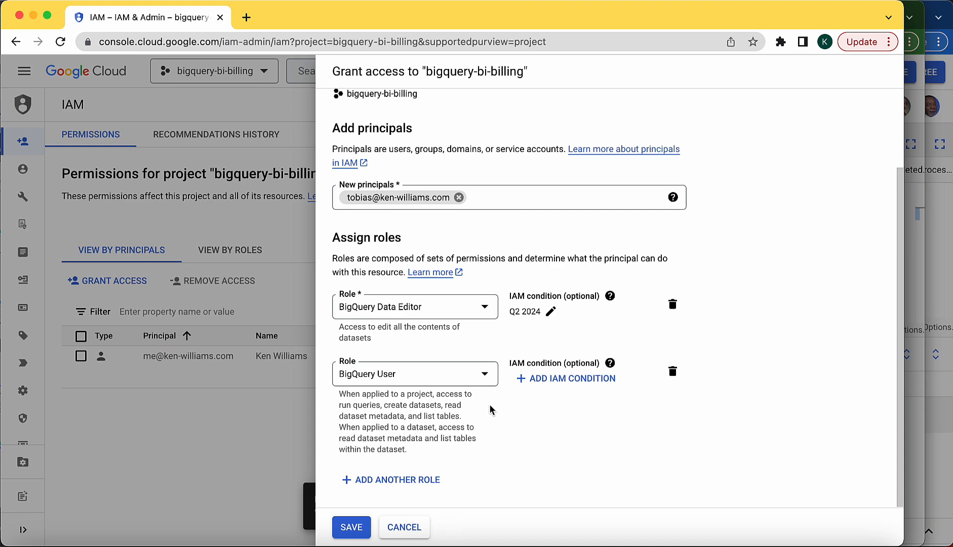
pyautogui.click(352, 527)
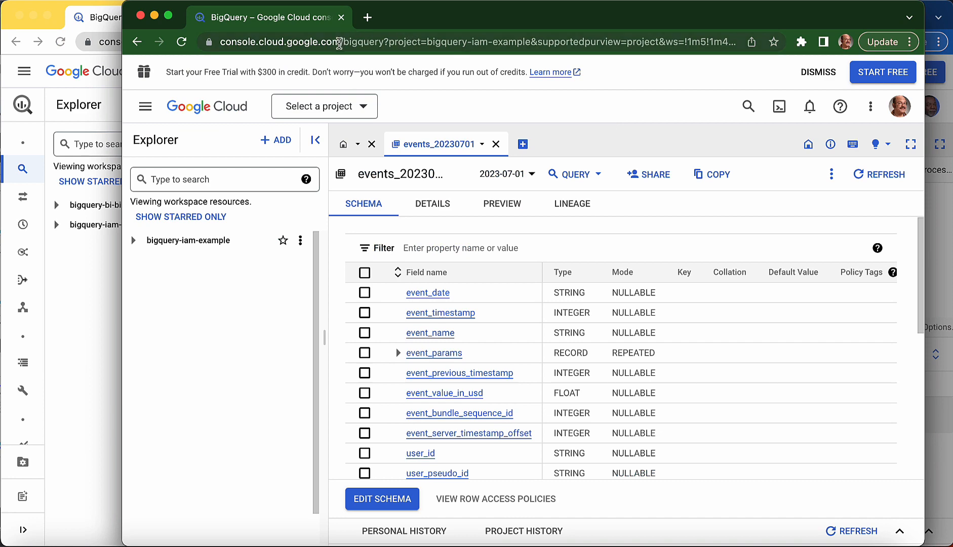
# In the restricted user's green-themed window, load BigQuery for bigquery-bi-billing by its URL and select that project in the project picker
pyautogui.click(339, 44)
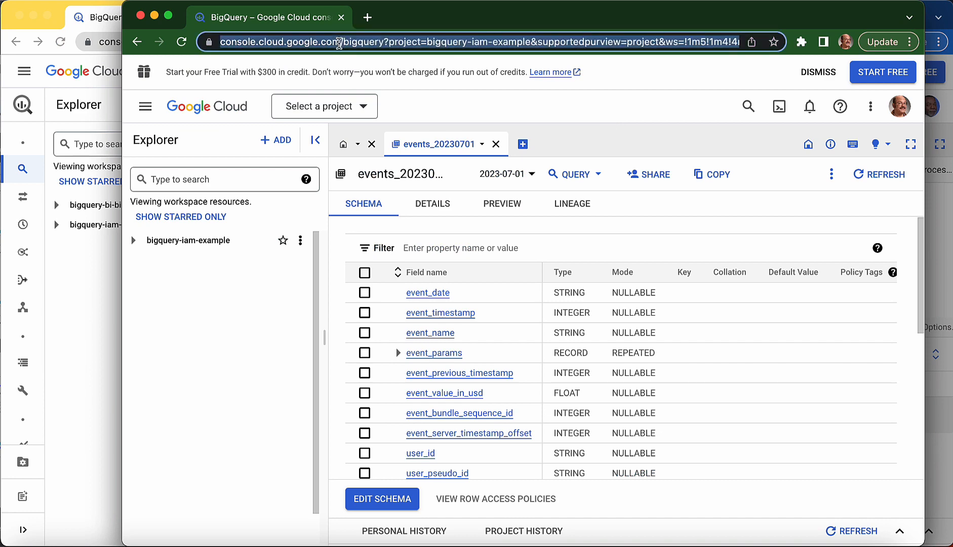
pyautogui.write('https://console.cloud.google.com/bigquery?project=bigquery-bi-billing&supportedpurview=project')
pyautogui.press('Return')
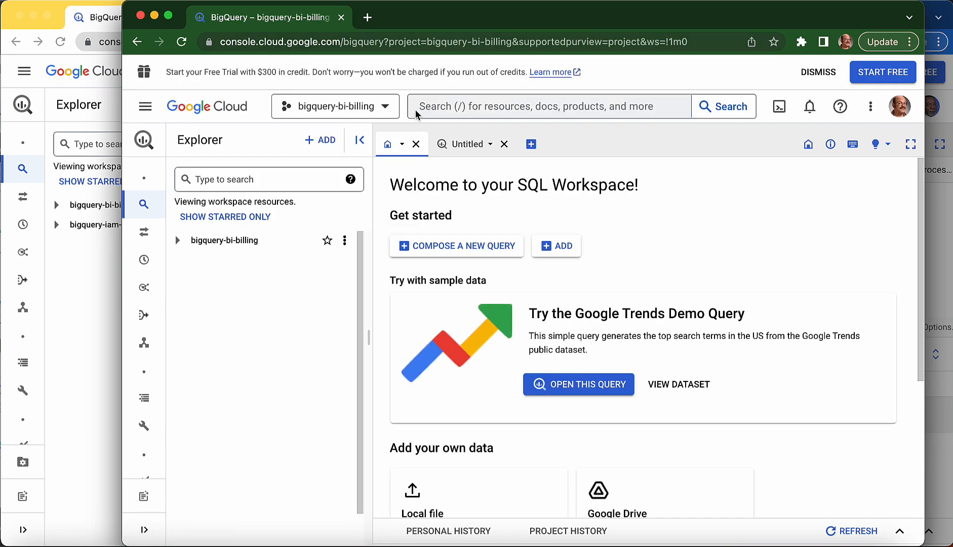
pyautogui.click(384, 113)
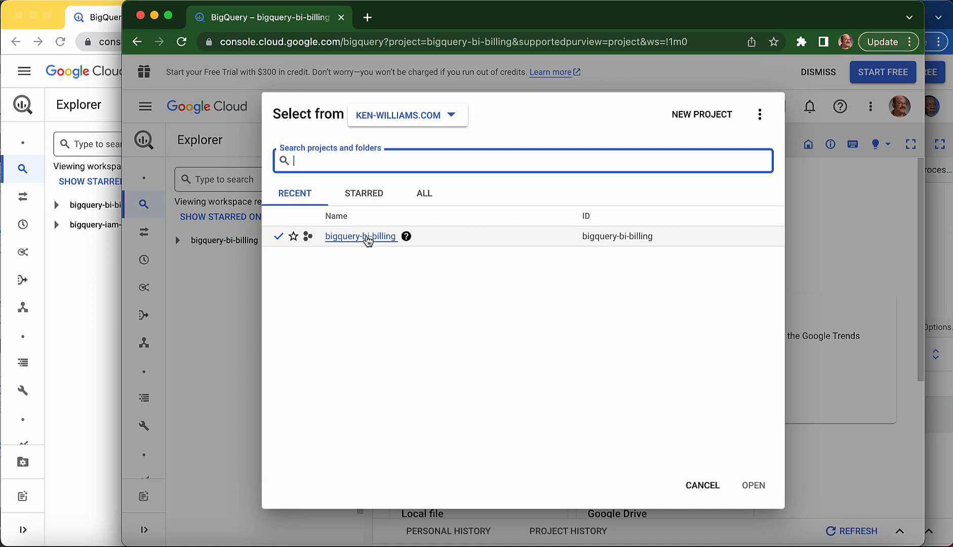
pyautogui.click(368, 240)
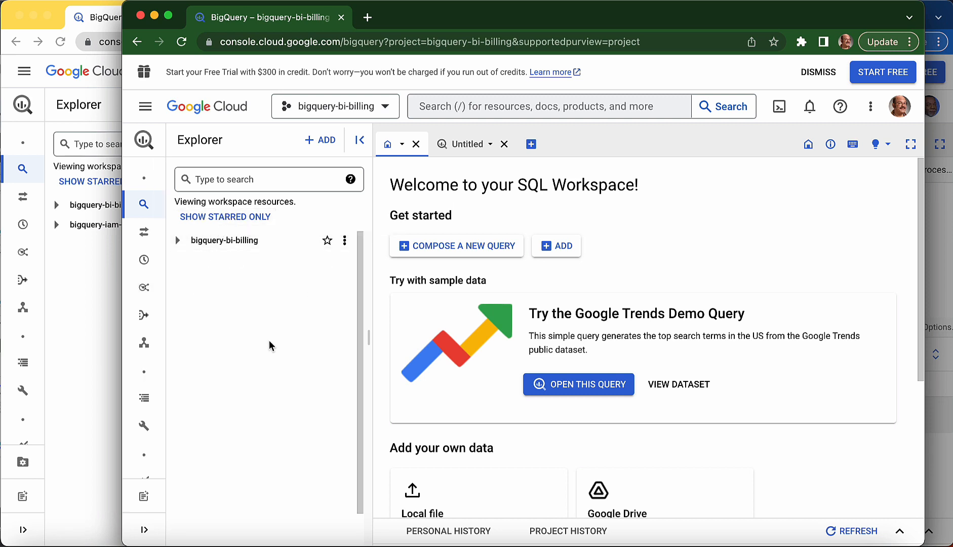
# Compare the datasets under bigquery-iam-example in the administrator's window with the resources under bigquery-bi-billing in the restricted user's window
pyautogui.click(88, 268)
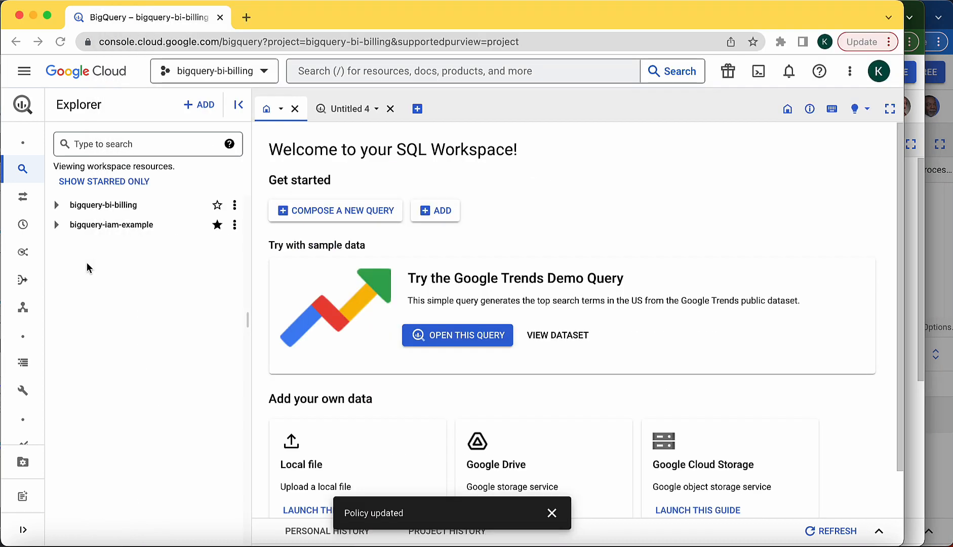
pyautogui.click(56, 224)
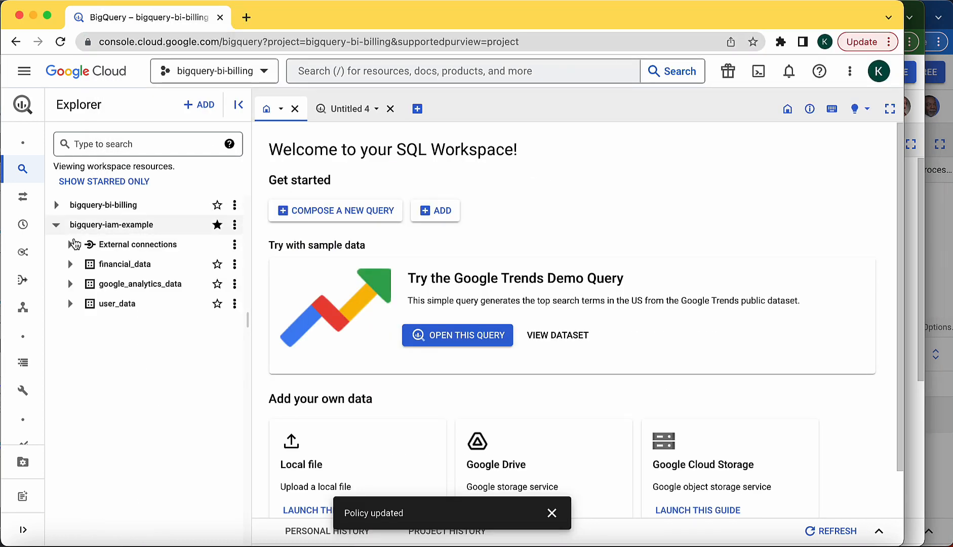
pyautogui.click(919, 233)
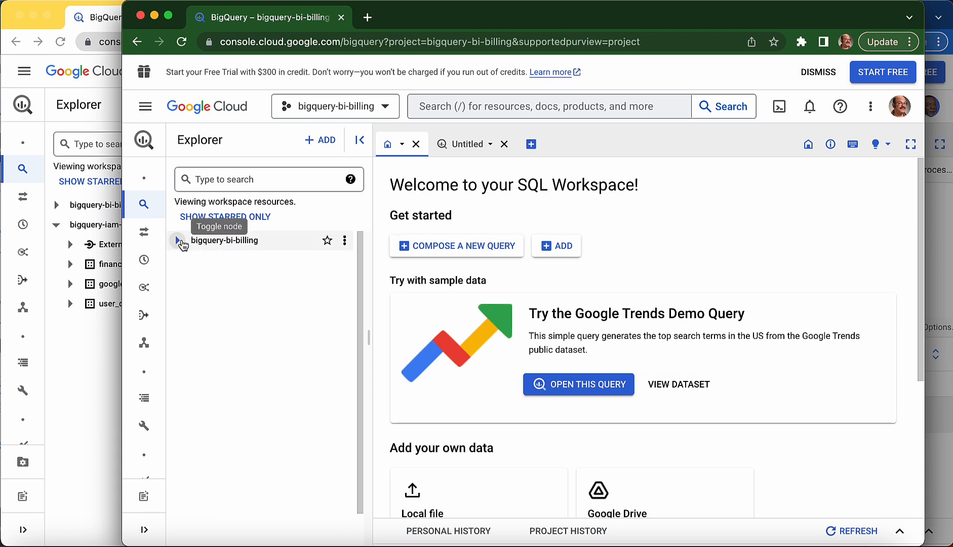
pyautogui.click(178, 242)
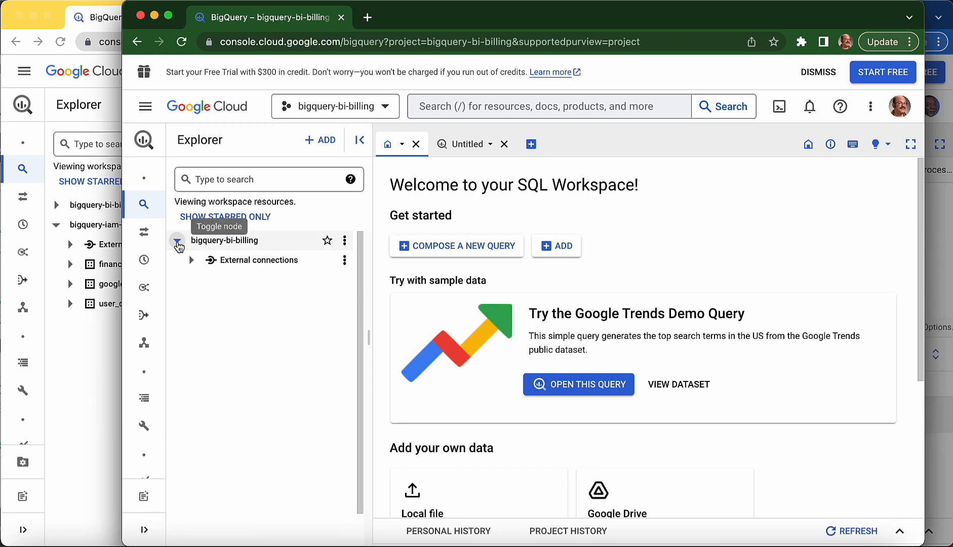
pyautogui.click(178, 242)
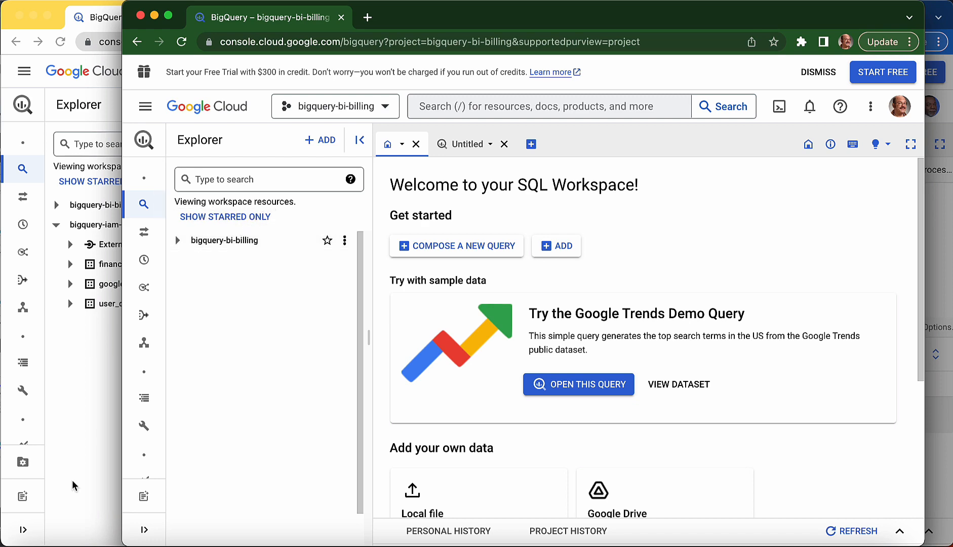
# Copy the URL of the google_analytics_data dataset from the administrator's window and load it in the restricted user's green-themed window
pyautogui.click(103, 367)
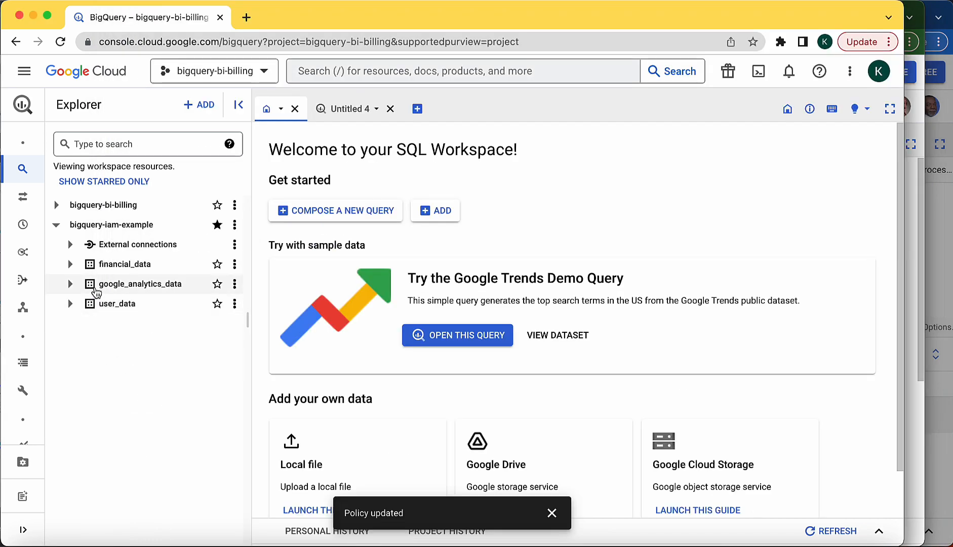
pyautogui.click(114, 284)
pyautogui.click(307, 41)
pyautogui.press('super+c')
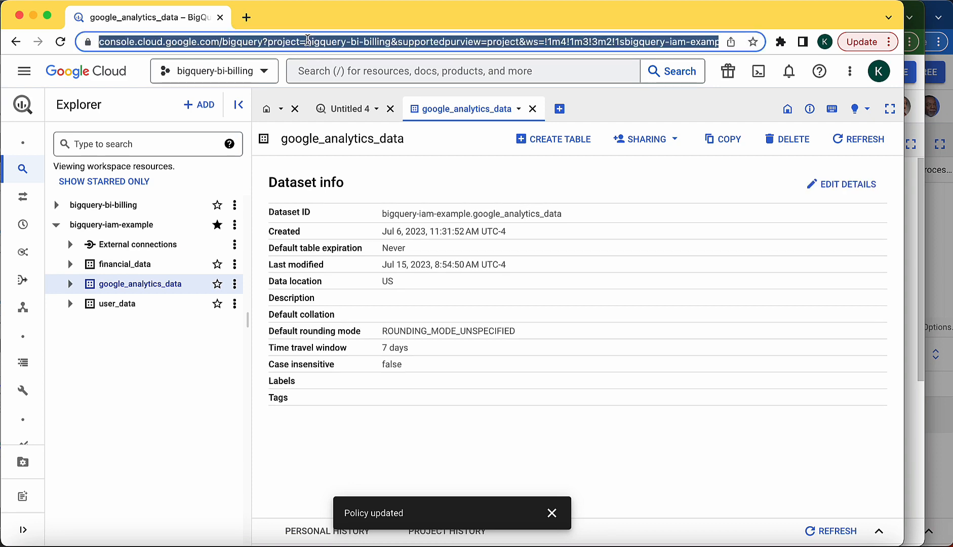
pyautogui.click(910, 234)
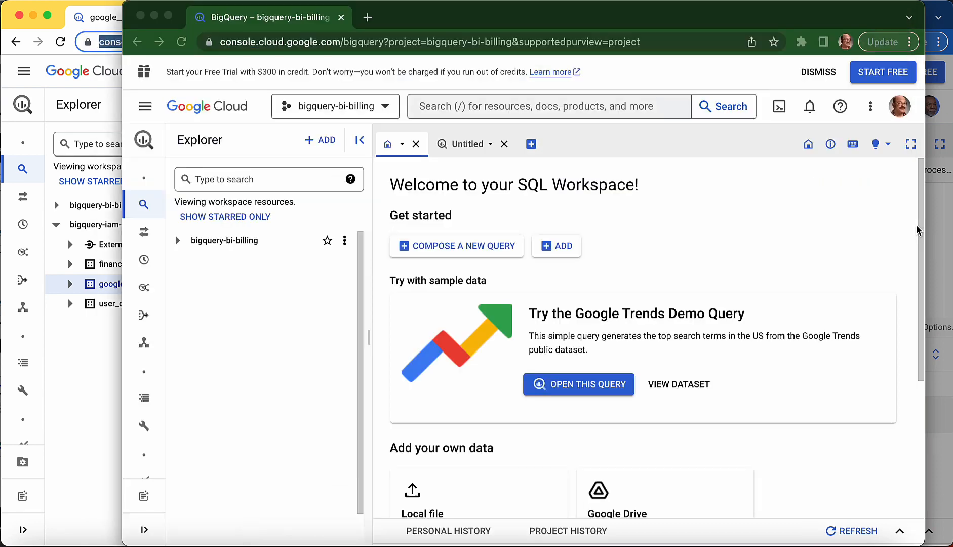
pyautogui.click(325, 44)
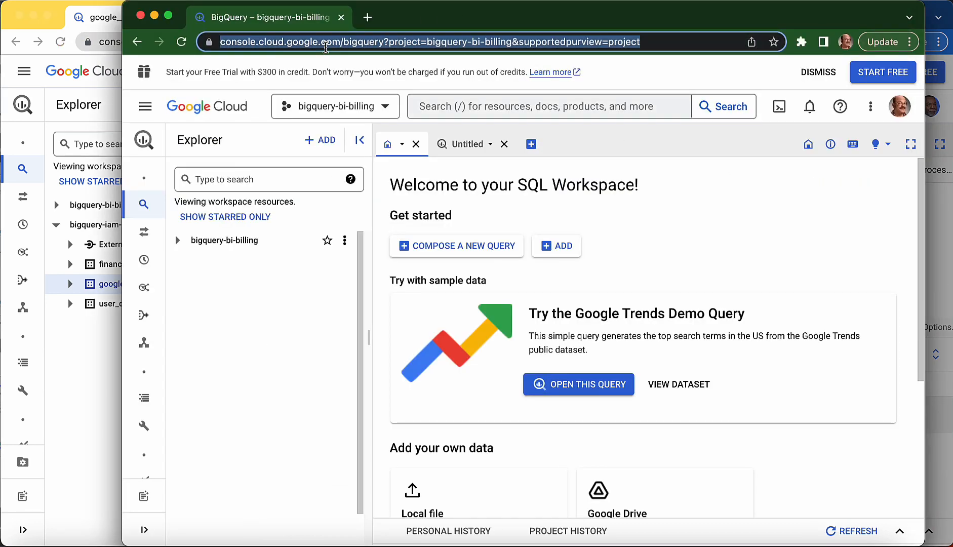
pyautogui.press('super+v')
pyautogui.press('Return')
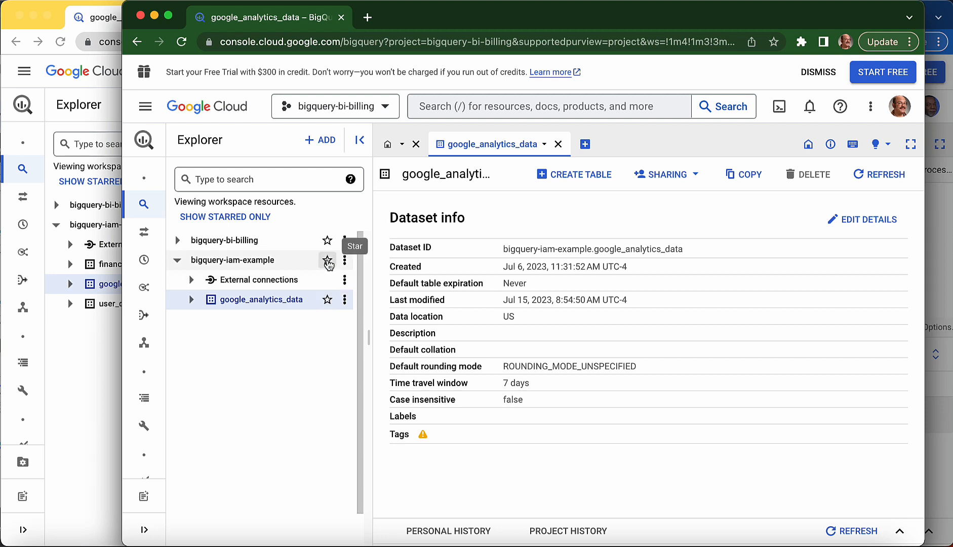
# Star the bigquery-iam-example project in the restricted user's Explorer and switch the list to starred resources only
pyautogui.click(328, 260)
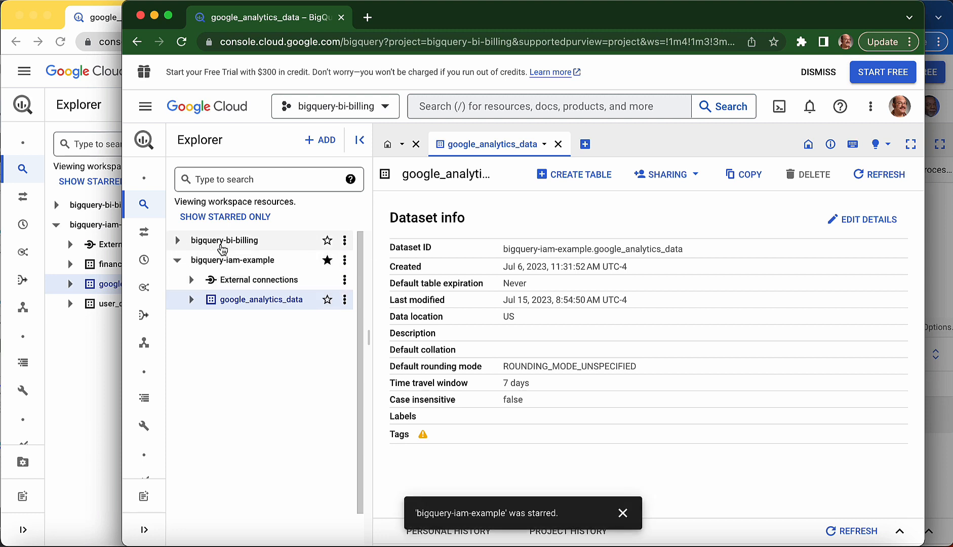
pyautogui.click(178, 260)
pyautogui.click(240, 219)
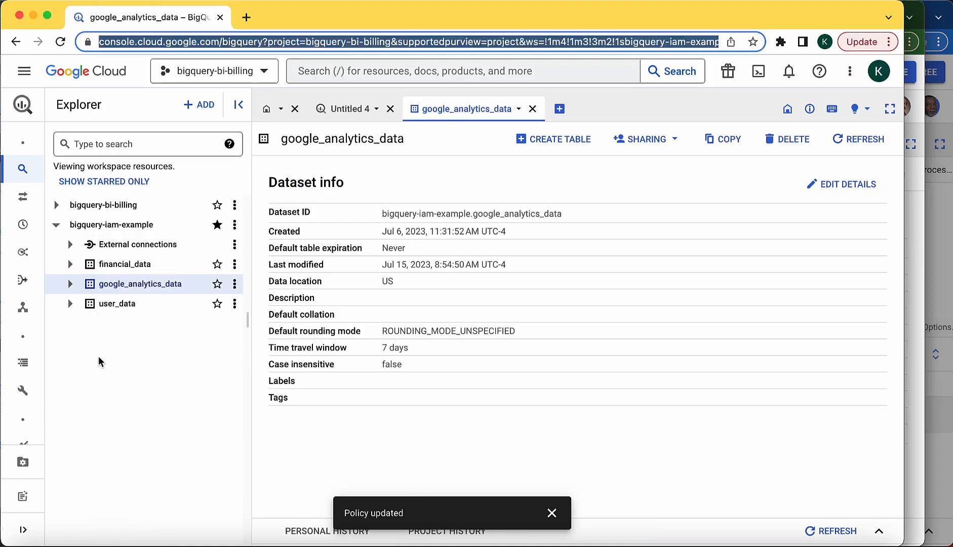
# Switch the administrator's yellow-themed window to the BigQuery IAM example project
pyautogui.click(98, 357)
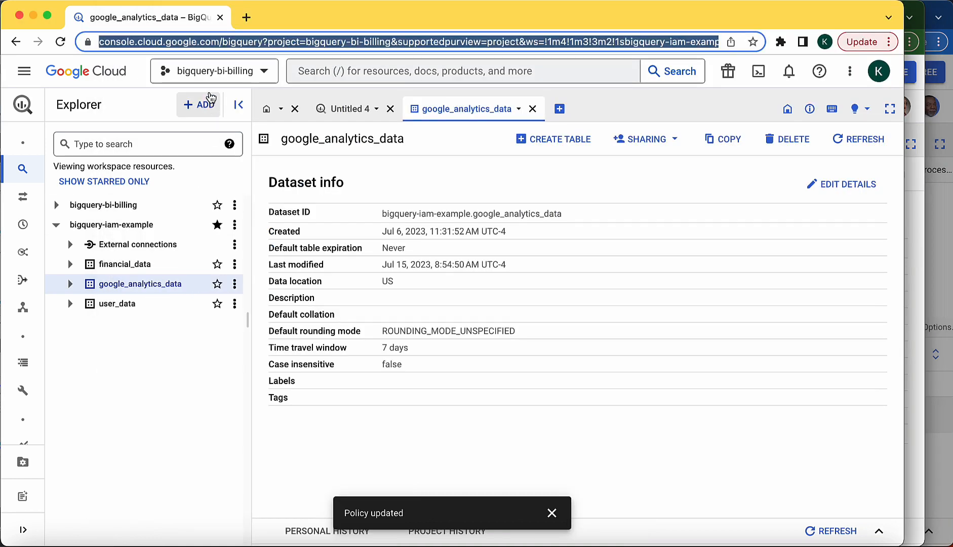
pyautogui.click(238, 80)
pyautogui.click(298, 255)
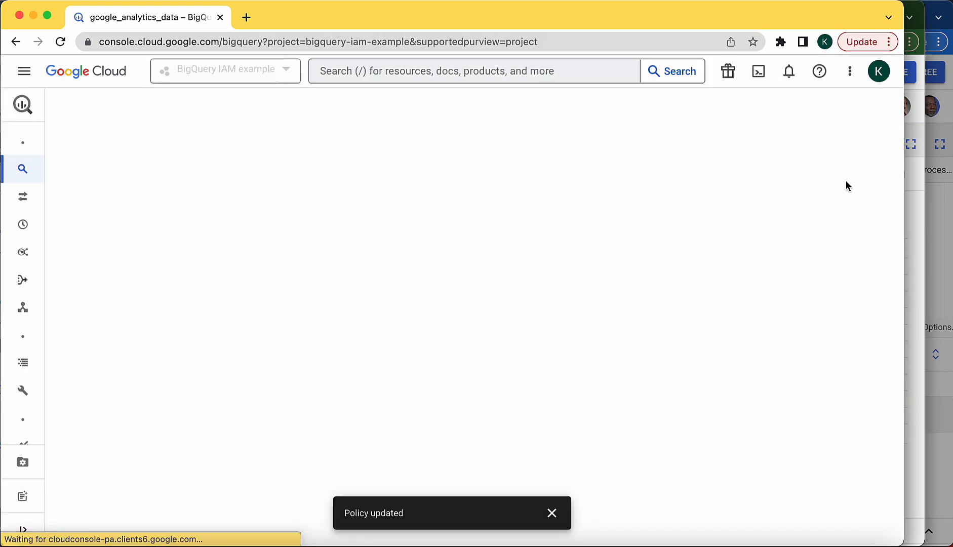
# In the restricted user's window, open the events_ table under google_analytics_data and start a query on it in a new tab
pyautogui.click(914, 215)
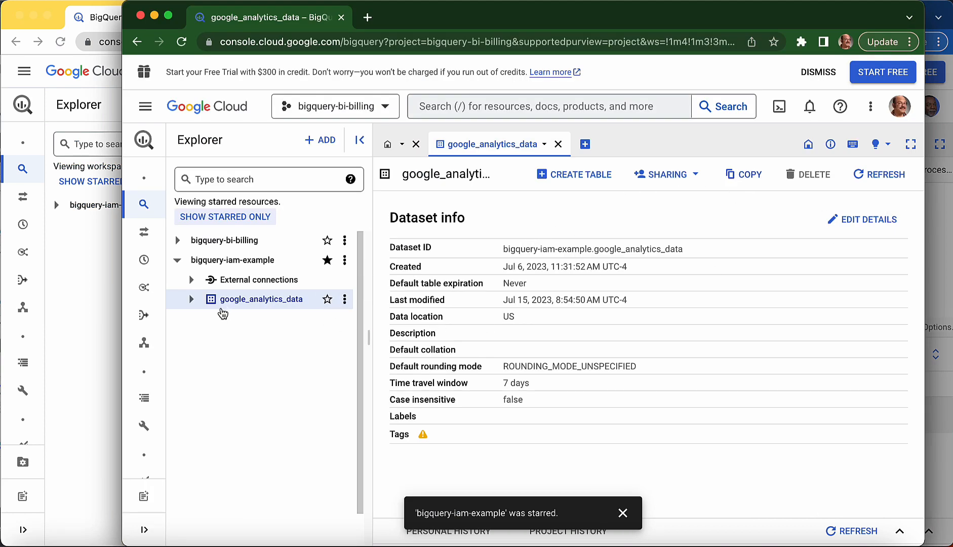
pyautogui.click(191, 299)
pyautogui.click(255, 319)
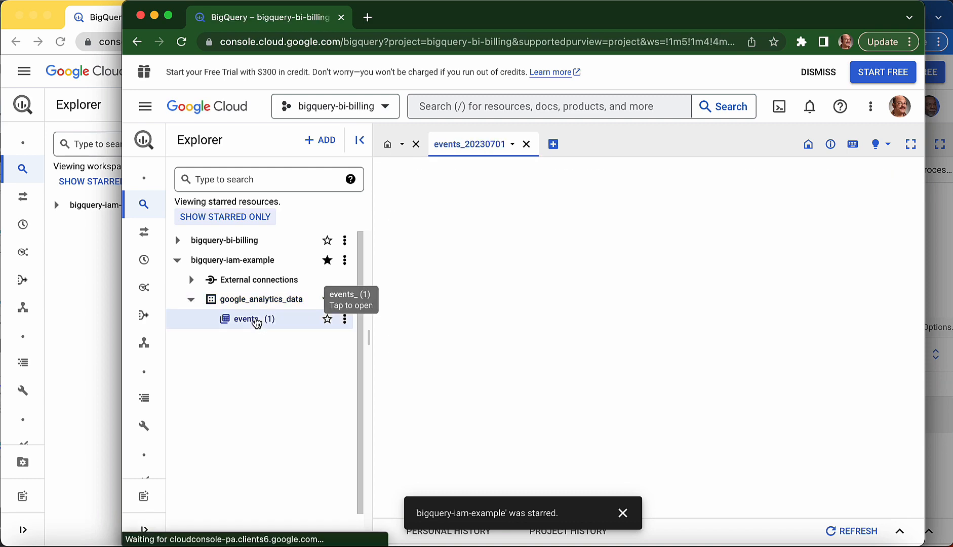
pyautogui.click(619, 174)
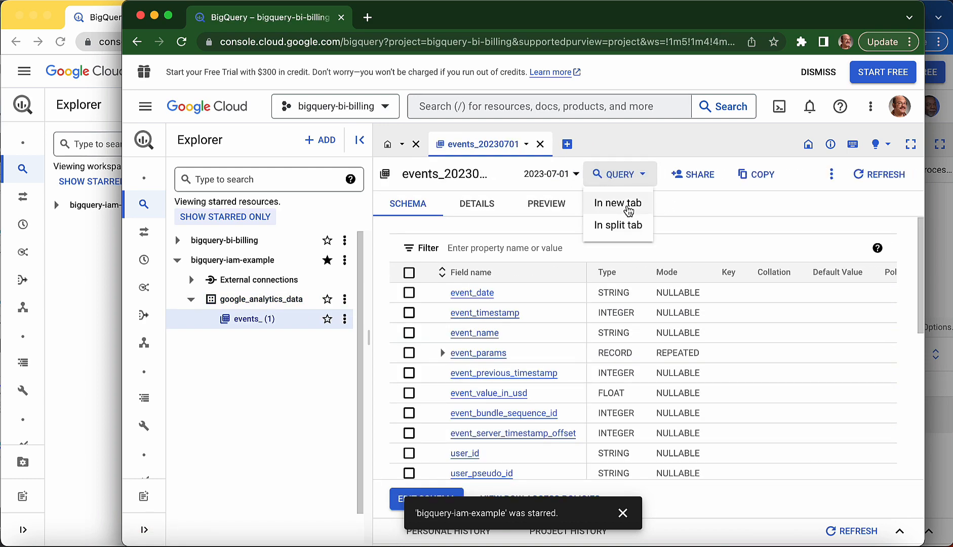
pyautogui.click(626, 202)
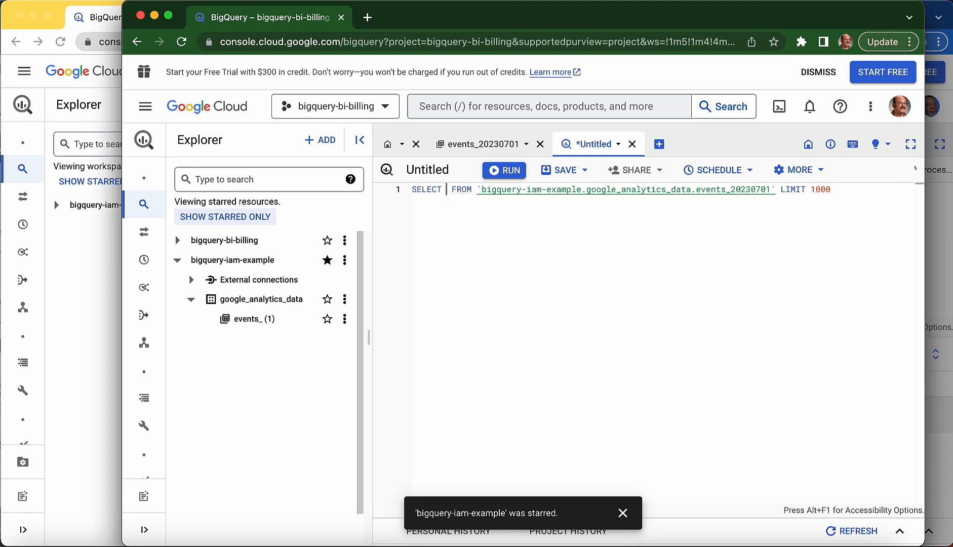
# Complete the query to select event_name from events_20230701 with LIMIT 1000, run it, and enlarge the results area
pyautogui.press('Return')
pyautogui.press('Return')
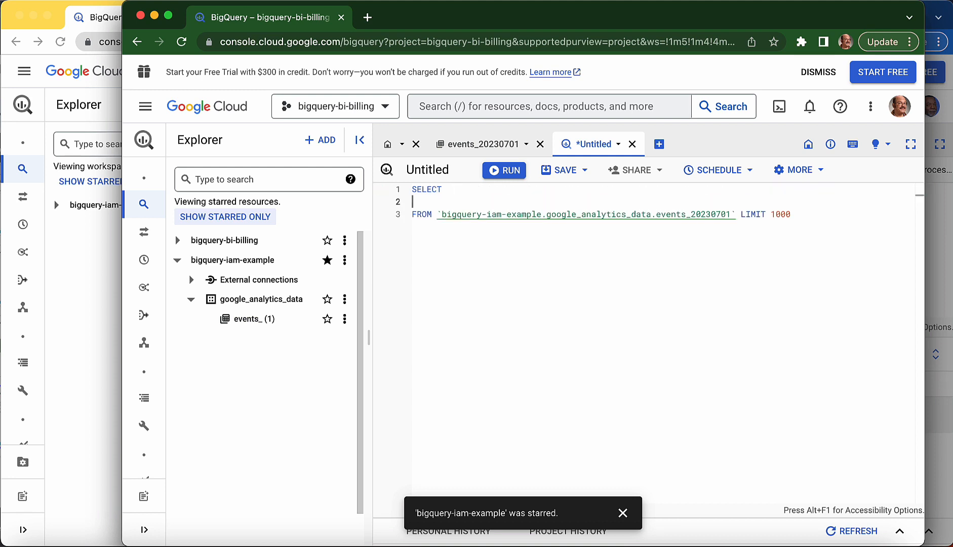
pyautogui.write('event_name')
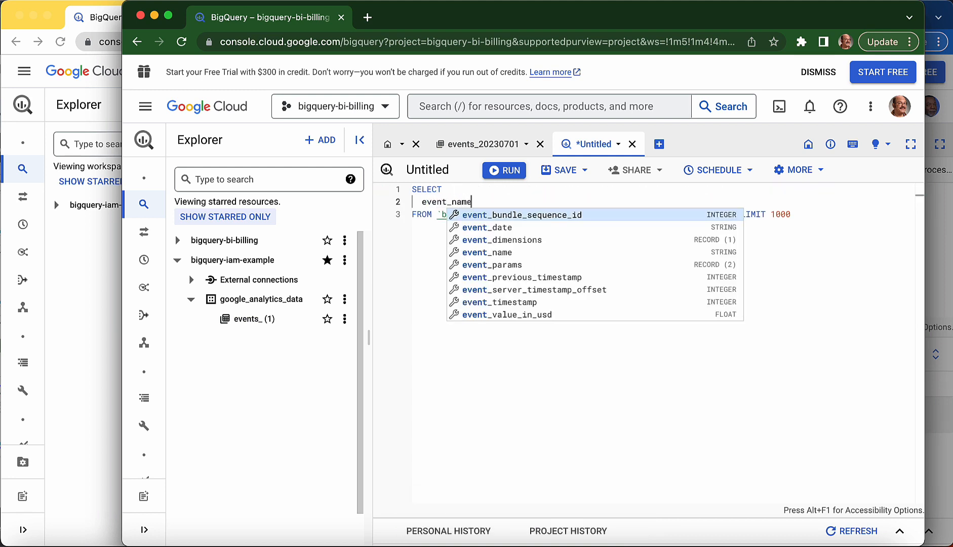
pyautogui.press('Escape')
pyautogui.click(498, 172)
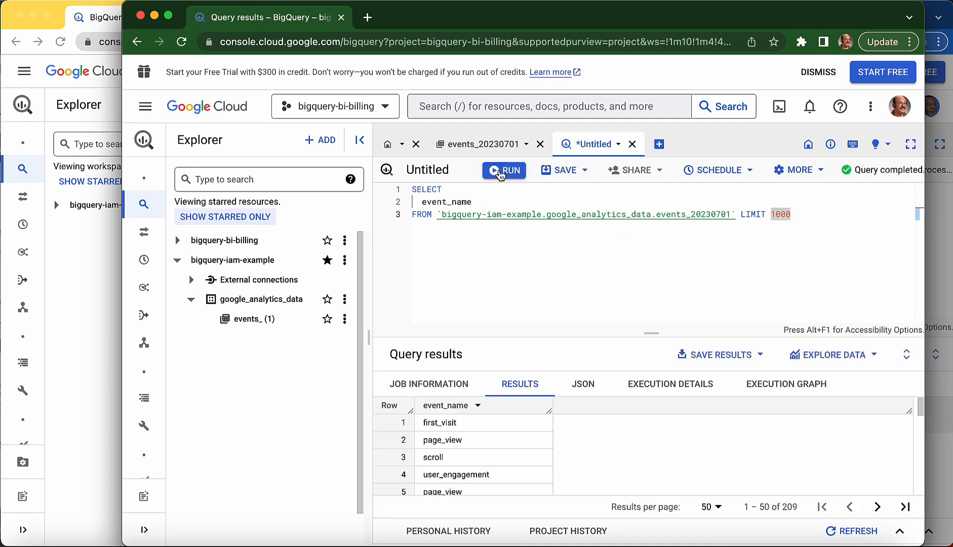
pyautogui.moveTo(654, 334); pyautogui.dragTo(652, 266)
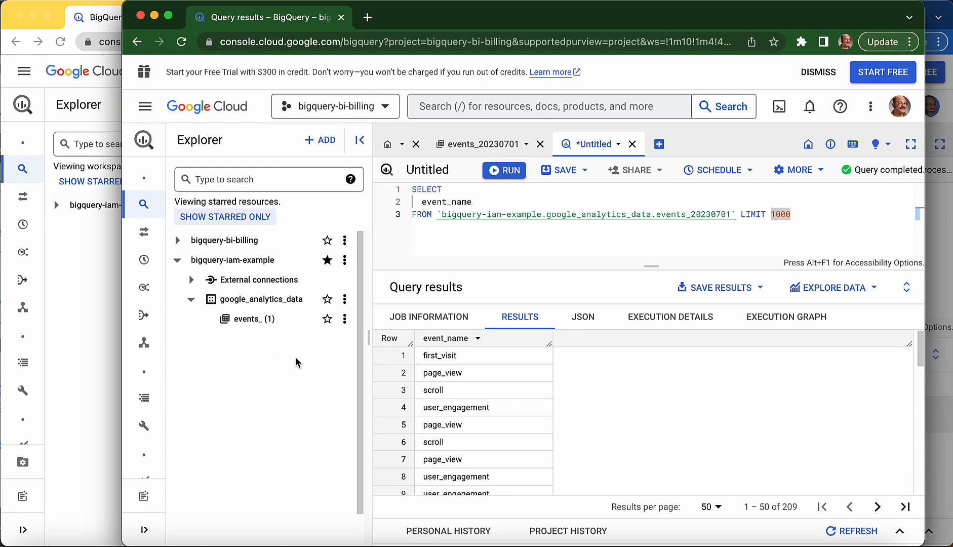
# In the administrator's window, expand bigquery-iam-example and open the revenue_sample table in the financial_data dataset
pyautogui.click(63, 317)
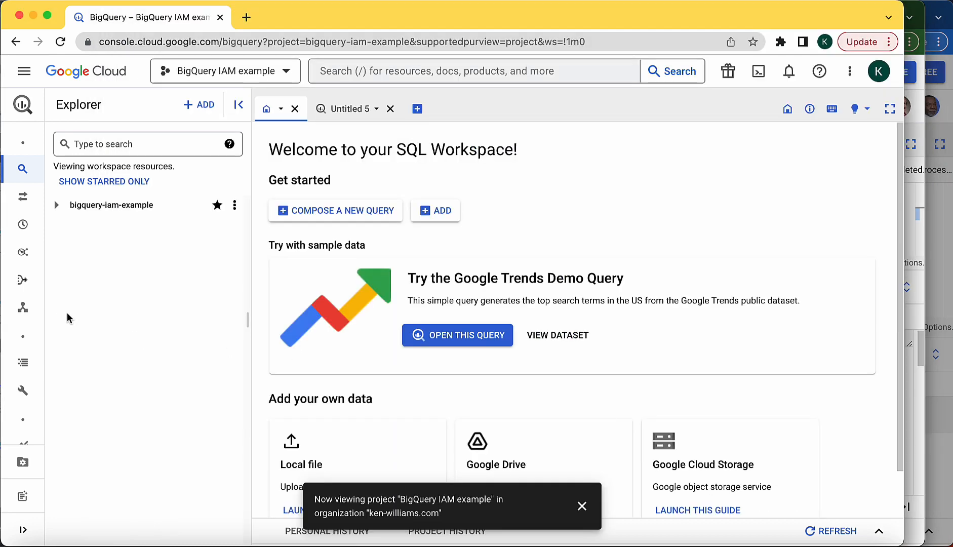
pyautogui.click(56, 204)
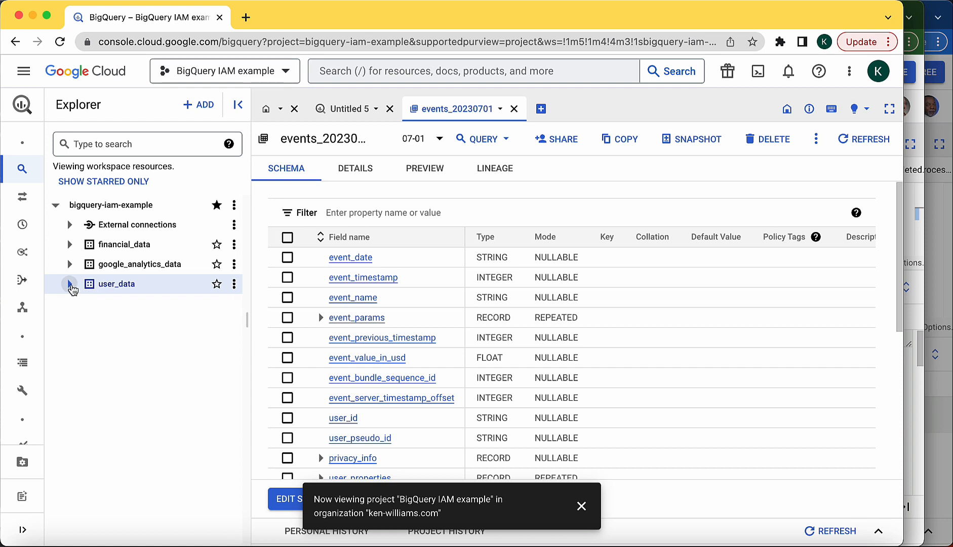
pyautogui.click(95, 250)
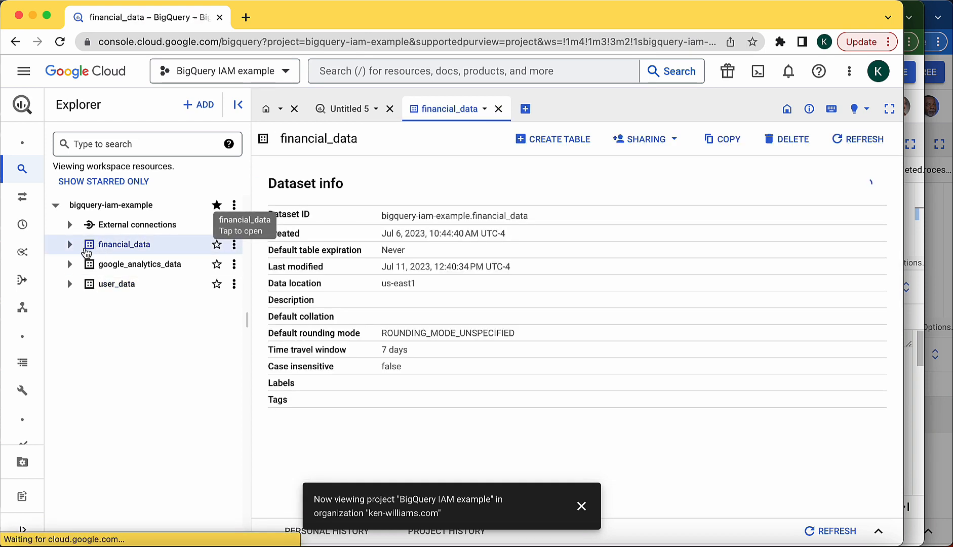
pyautogui.click(71, 246)
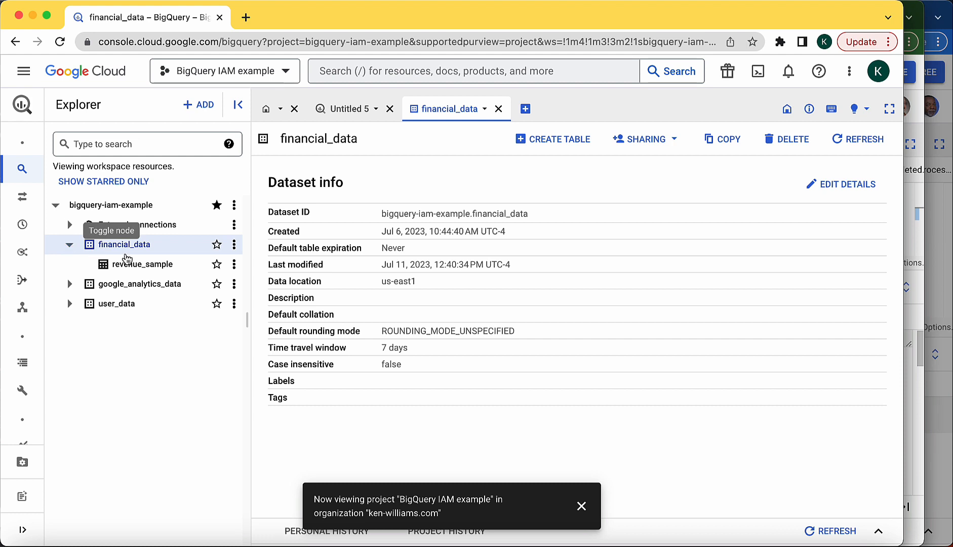
pyautogui.click(147, 264)
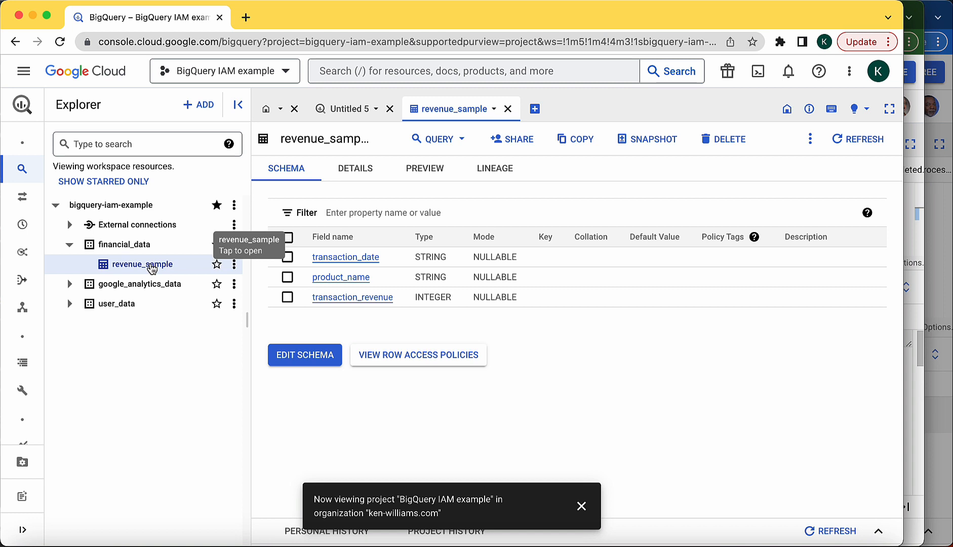
# Open the sharing permissions of the revenue_sample table and start granting access to a new principal
pyautogui.click(234, 264)
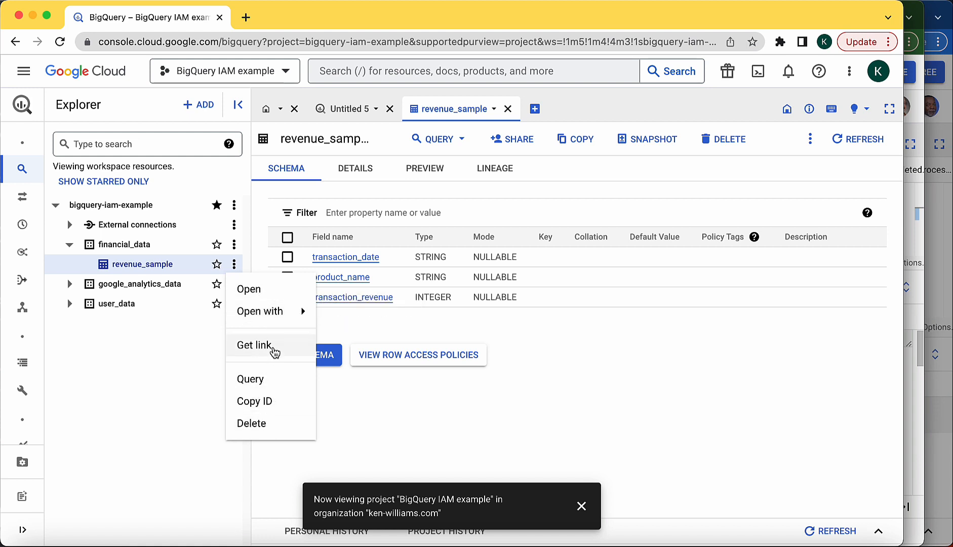
pyautogui.click(612, 334)
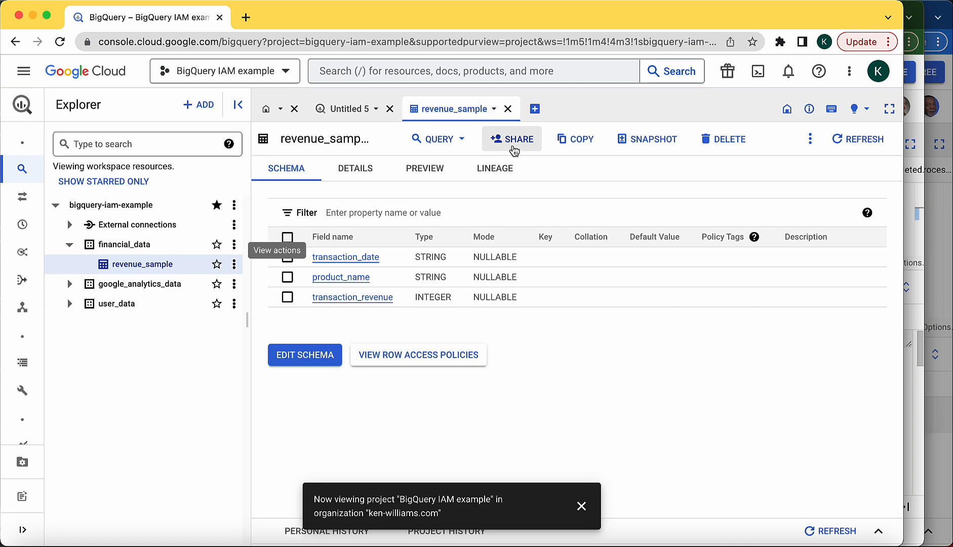
pyautogui.click(512, 140)
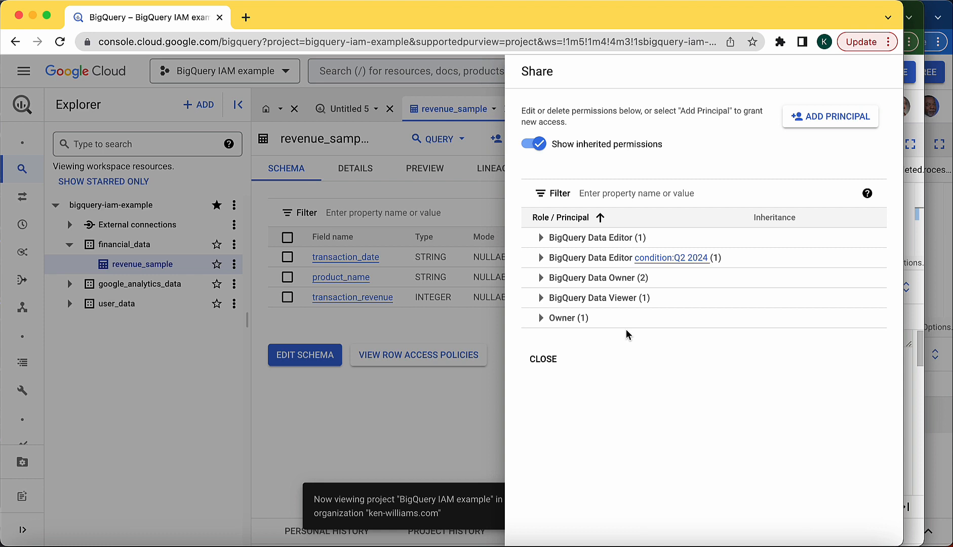
pyautogui.click(808, 118)
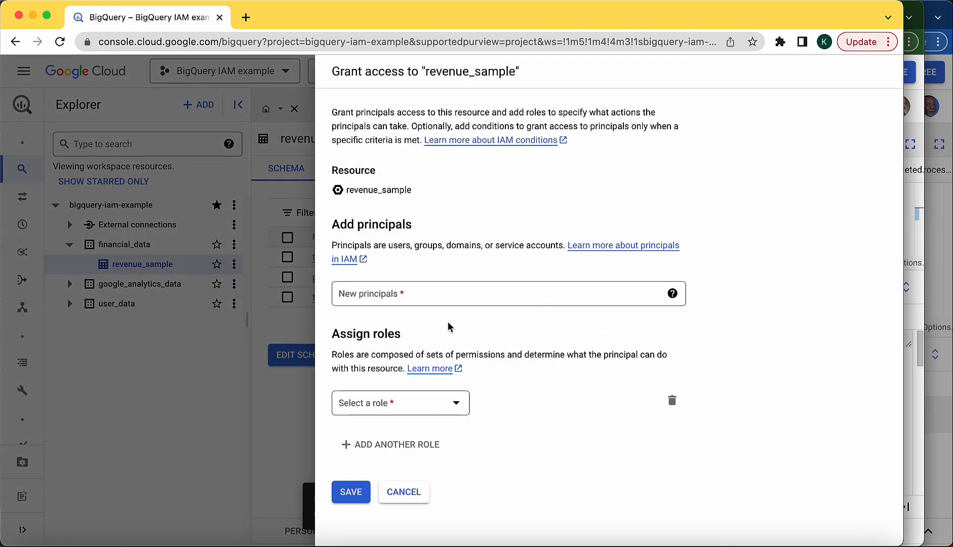